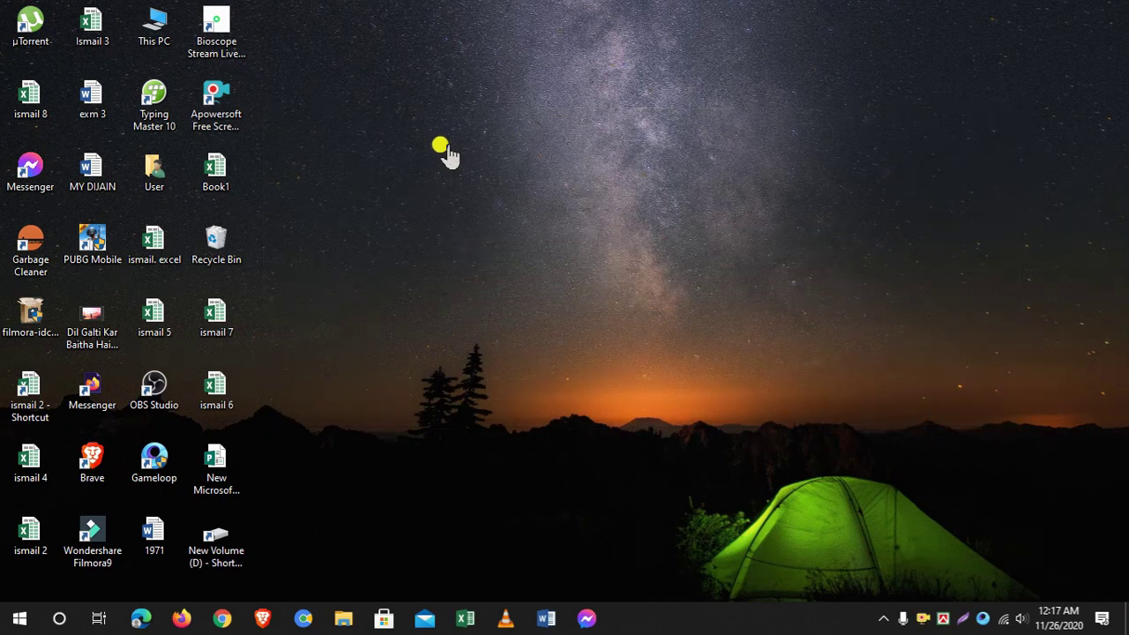
Refresh the desktop twice from its right-click menu
right_click(429, 146)
click(454, 192)
right_click(398, 137)
click(457, 189)
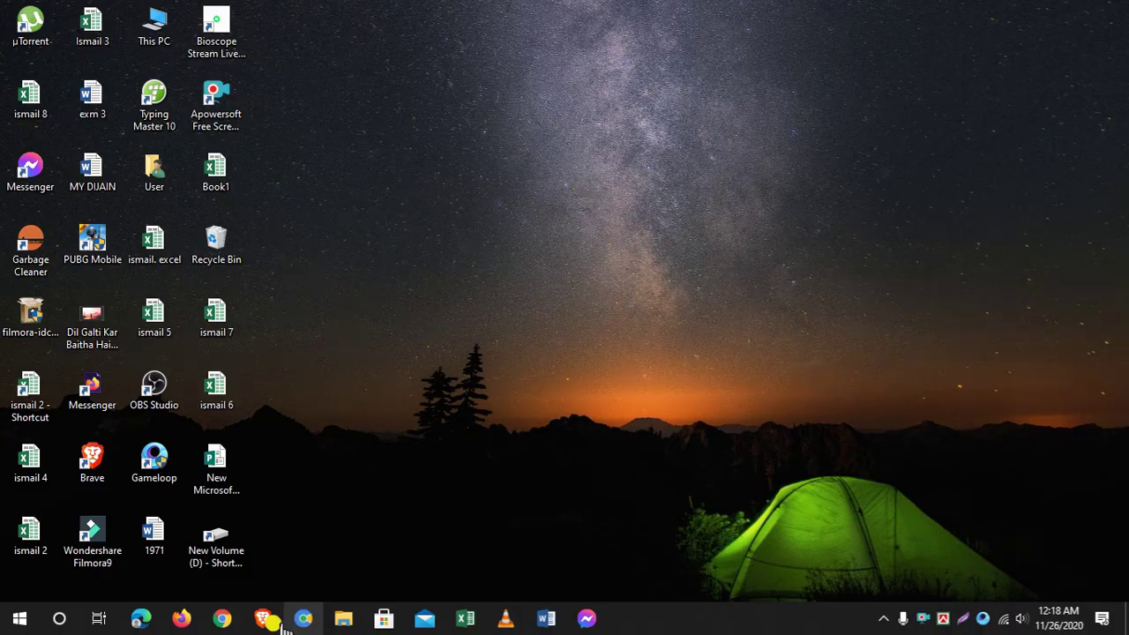
Launch Chrome and load the router address 192.168.0.1
click(222, 618)
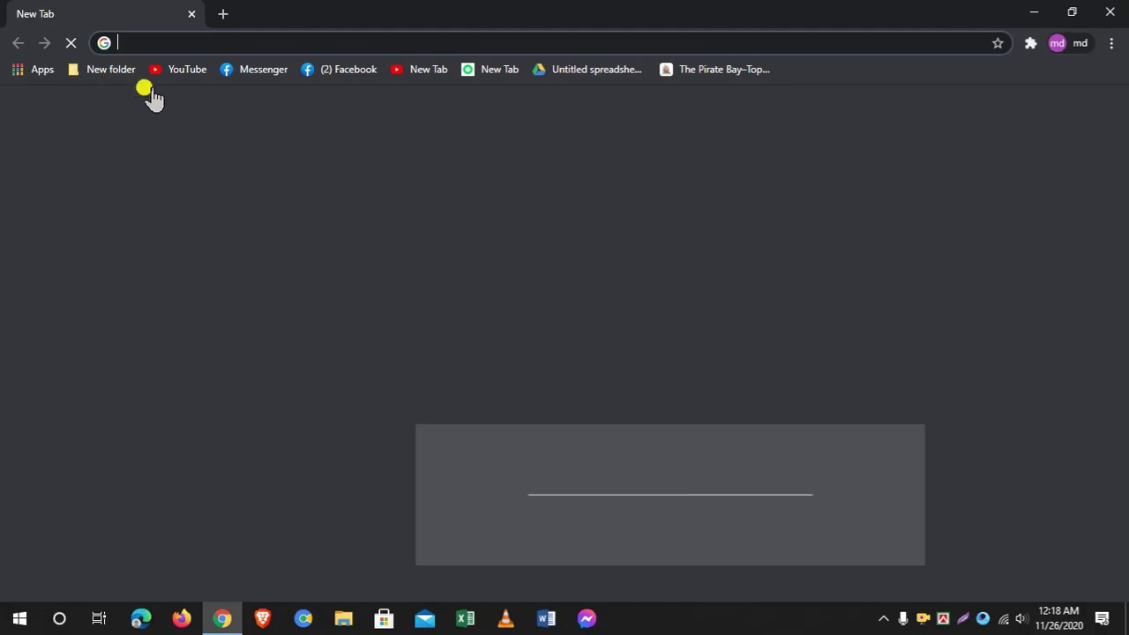
click(221, 36)
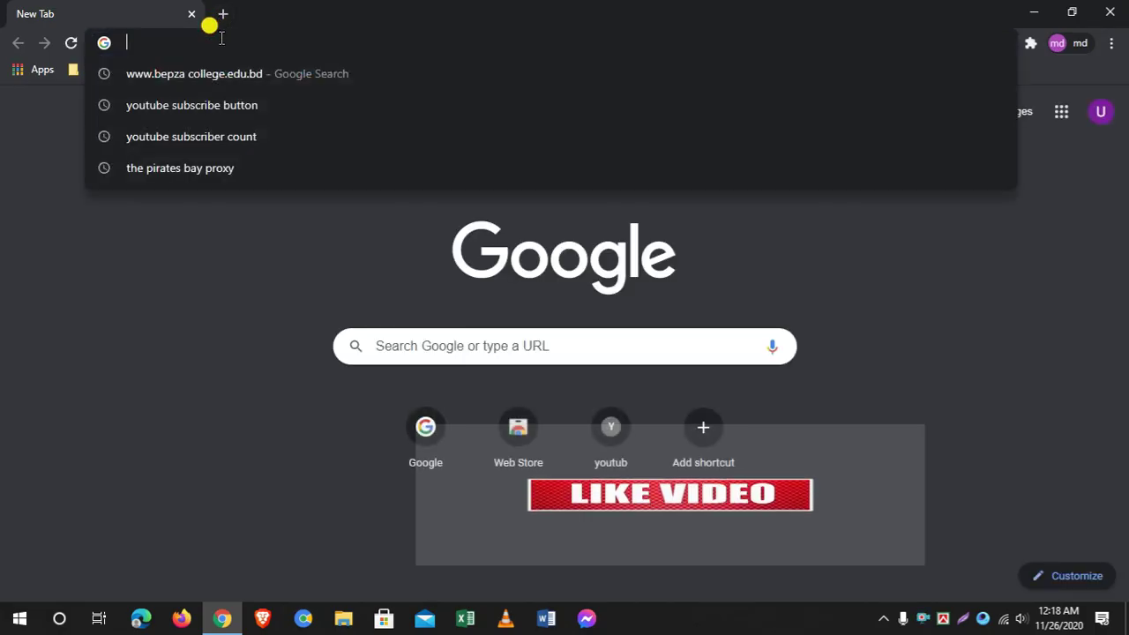
text(19)
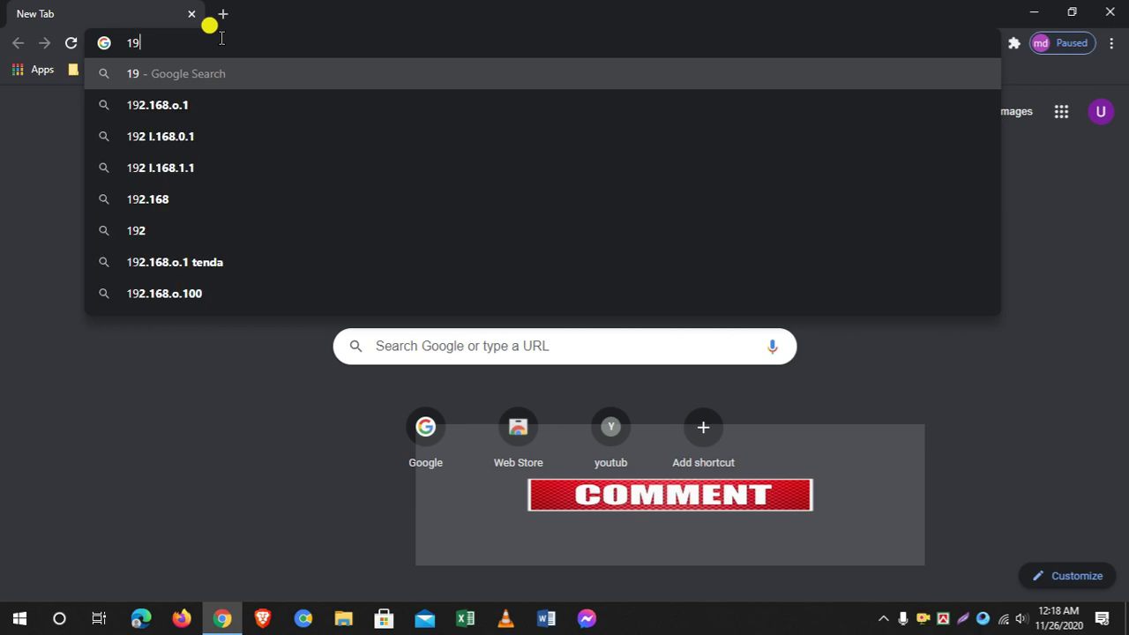
text(2.16)
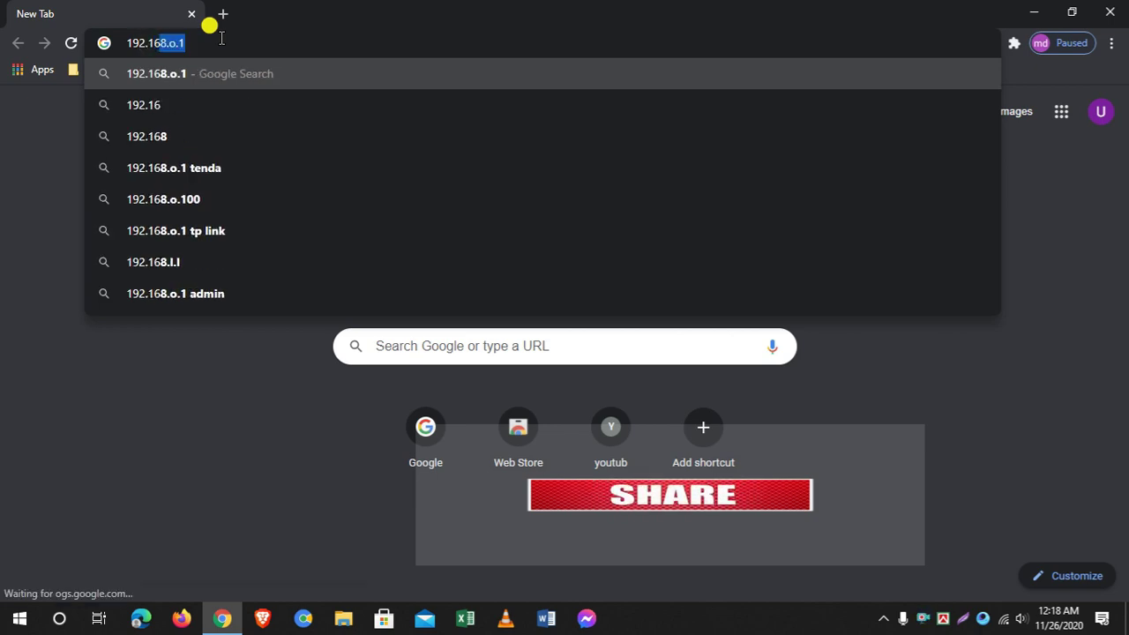
text(8.)
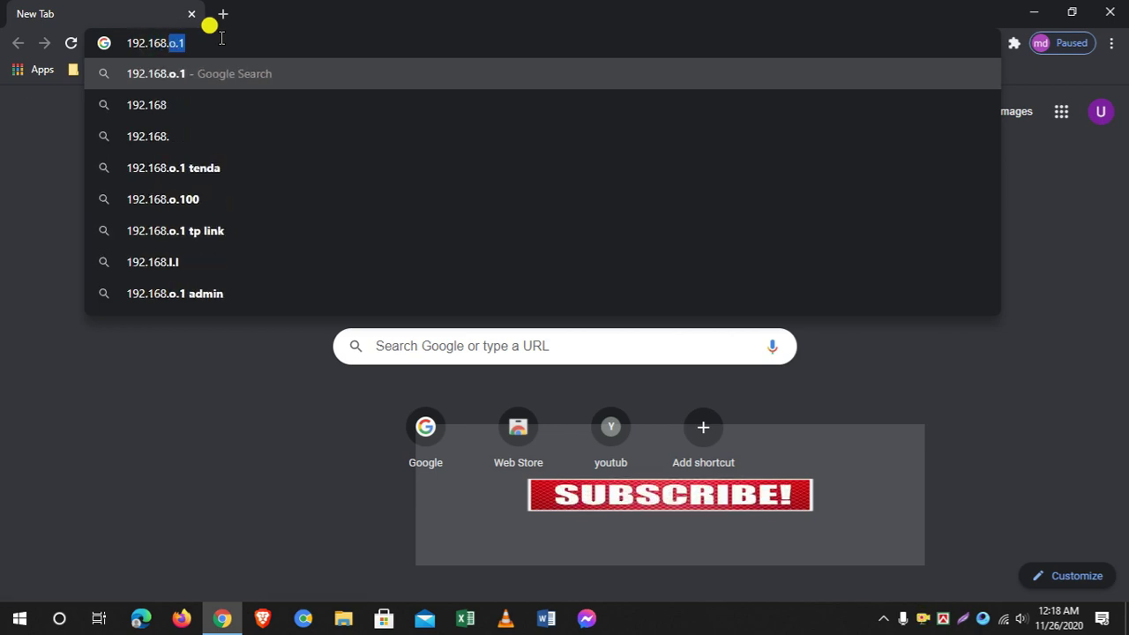
text(0.1)
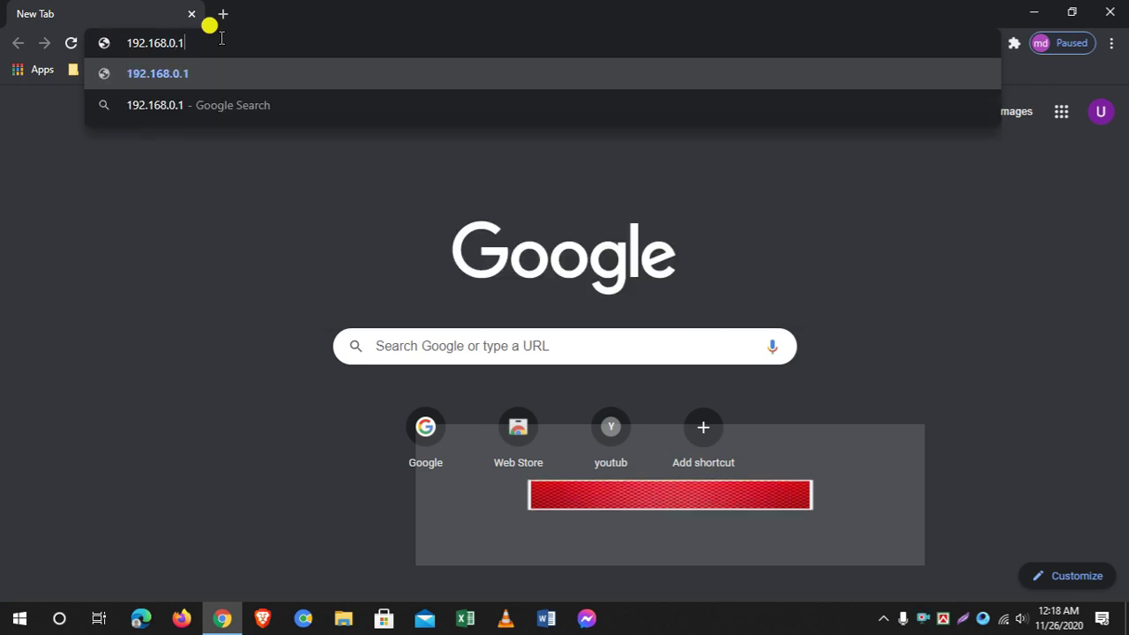
key(Return)
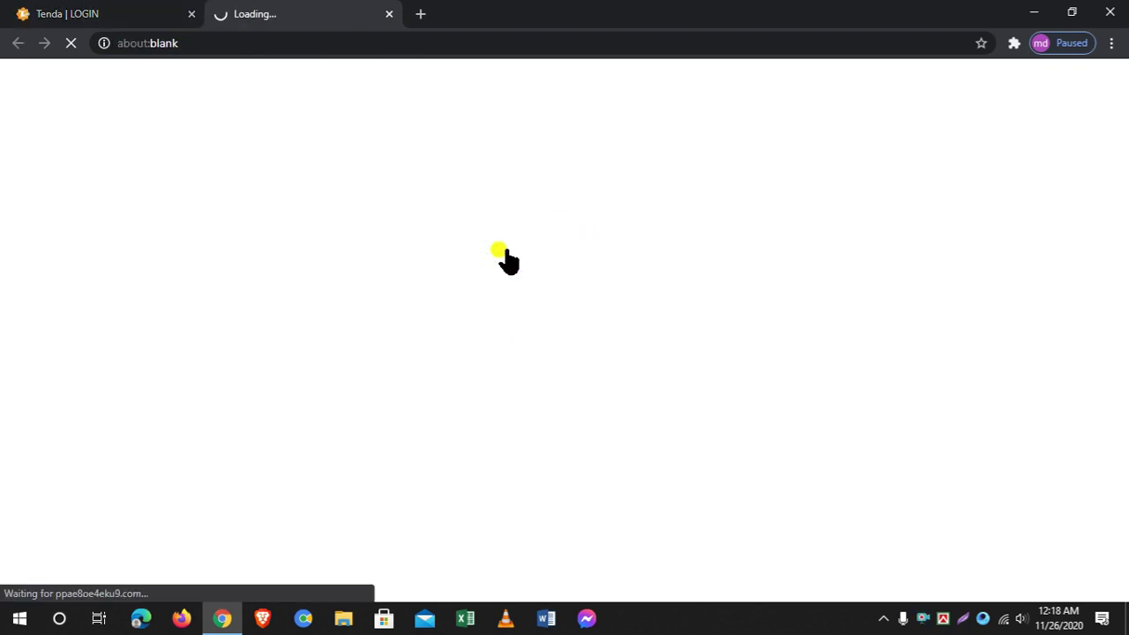
Return to the Tenda login tab and start typing the router password into Login Password
click(62, 13)
click(474, 256)
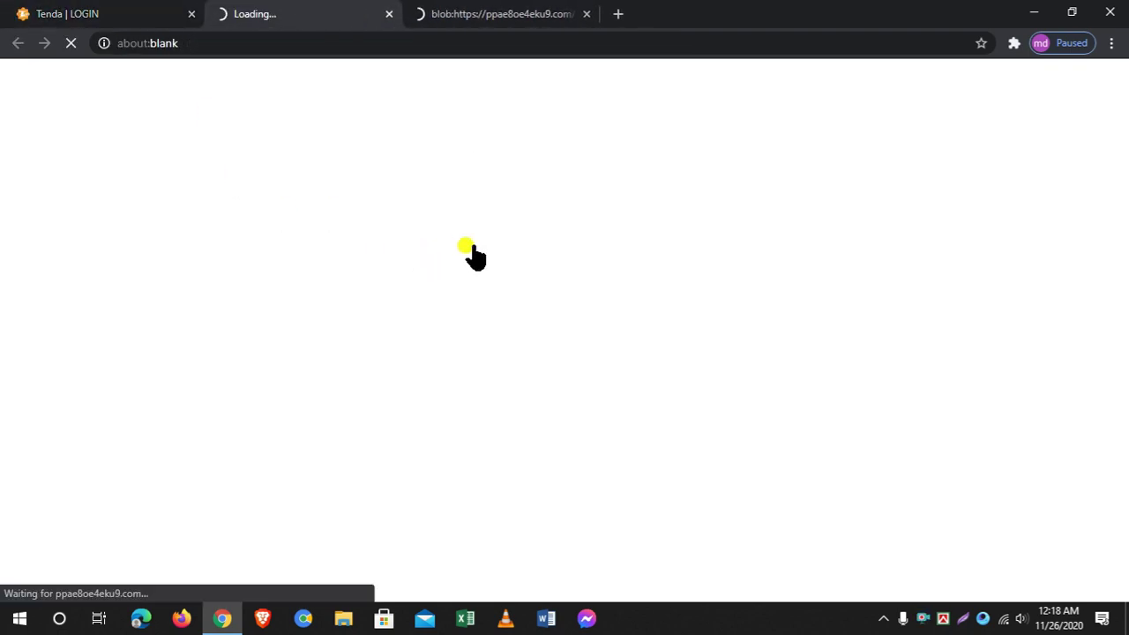
click(17, 13)
click(523, 253)
text(in)
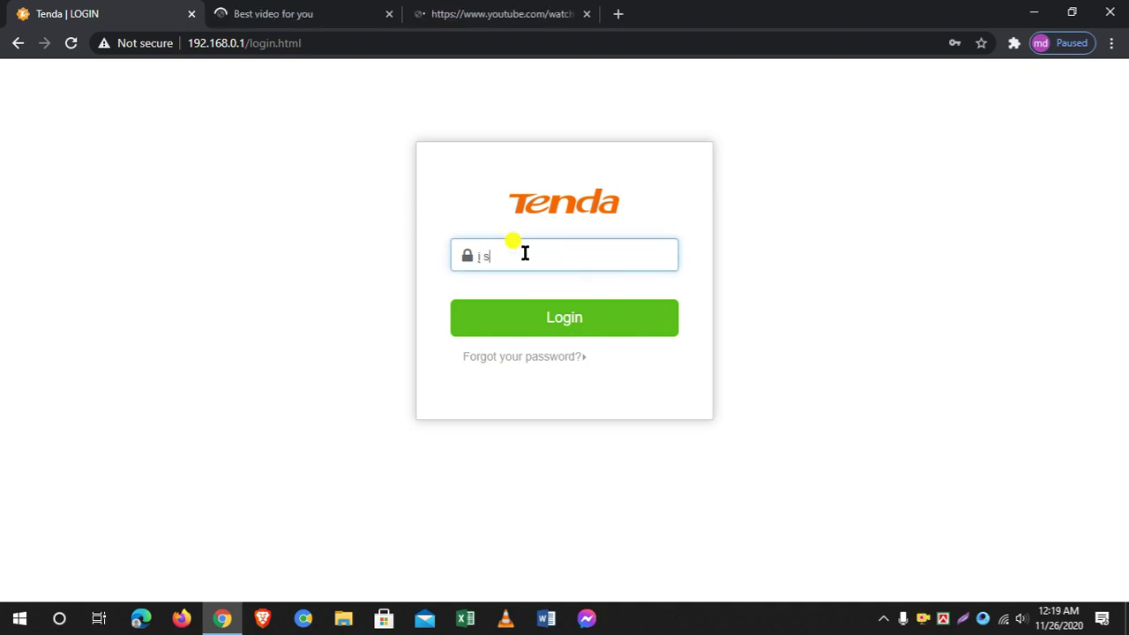
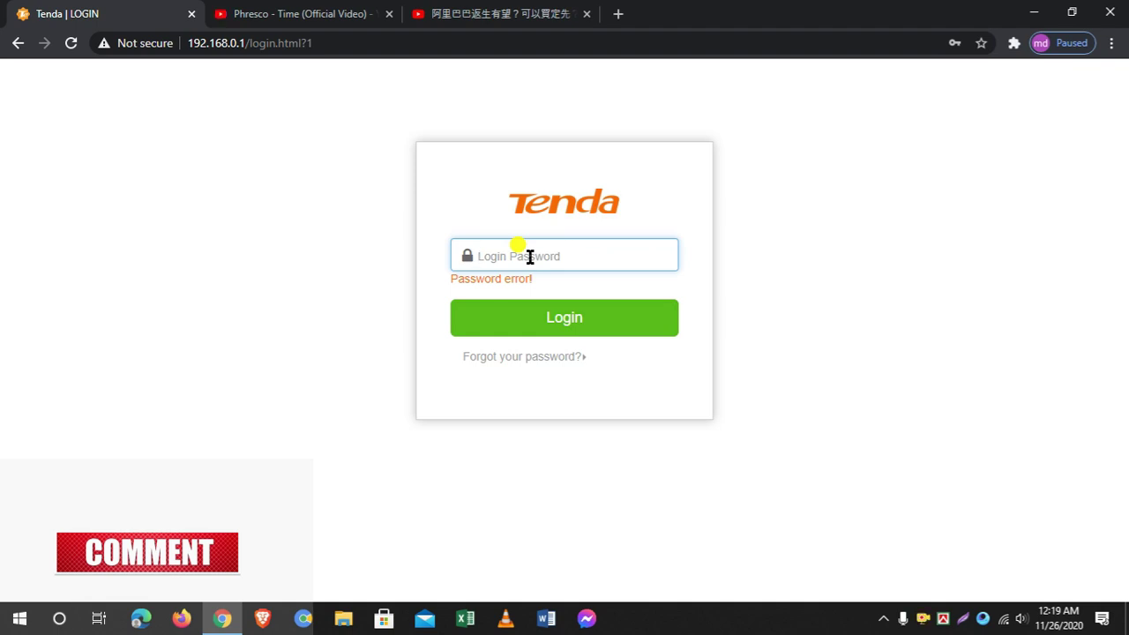
text(admin)
key(Return)
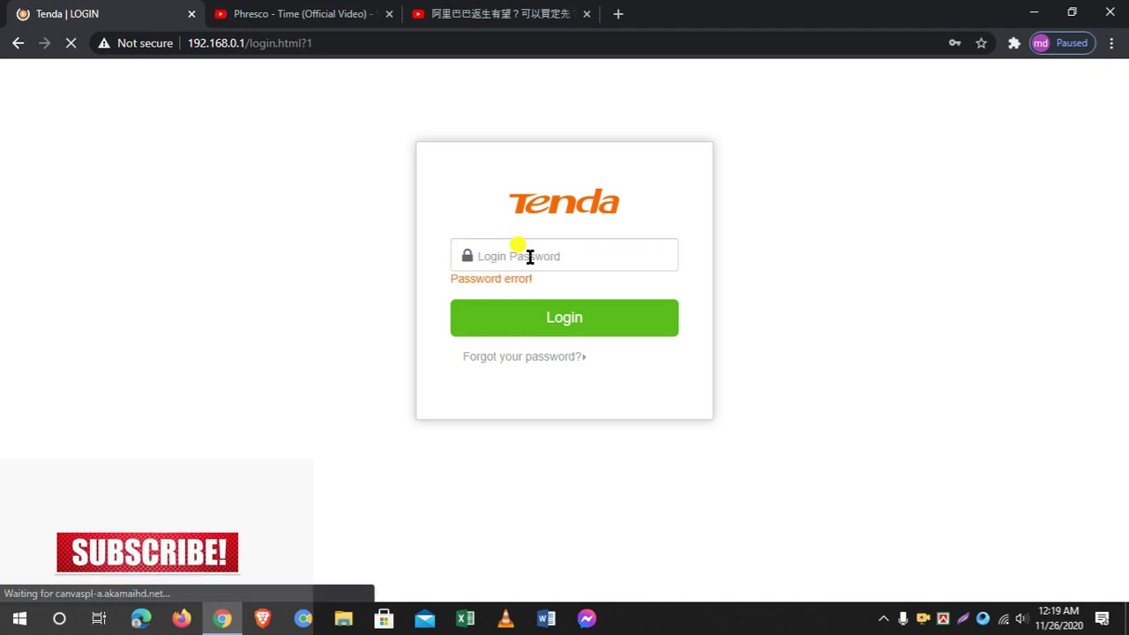
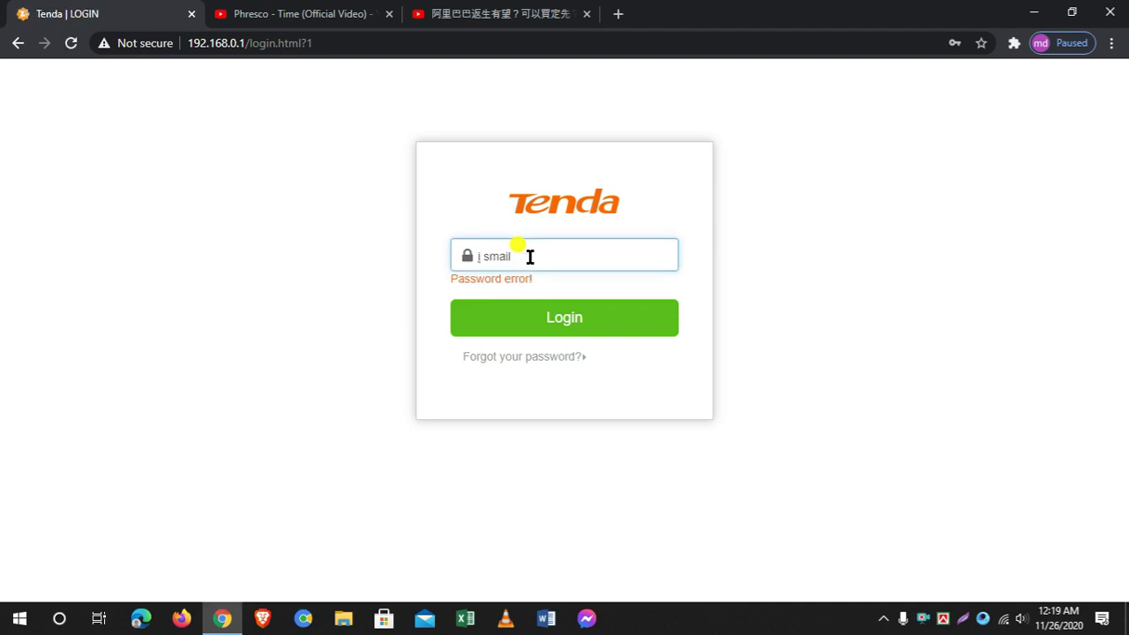
Log in, save the password in Chrome, and review the Status page: PPPoE connected, 7 devices online
key(Return)
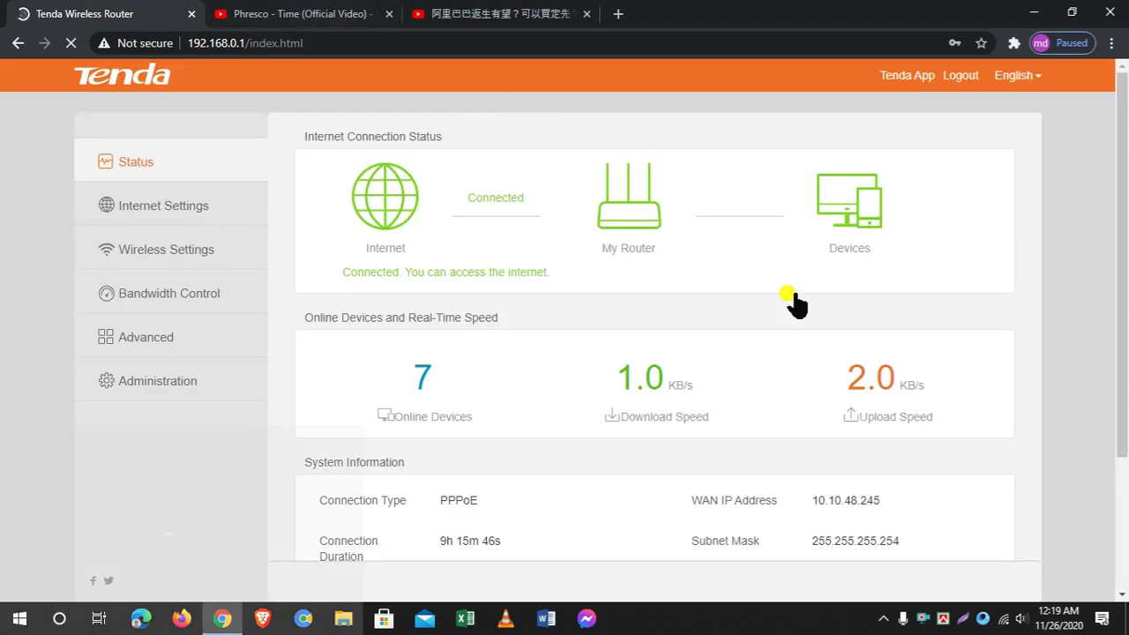
click(896, 313)
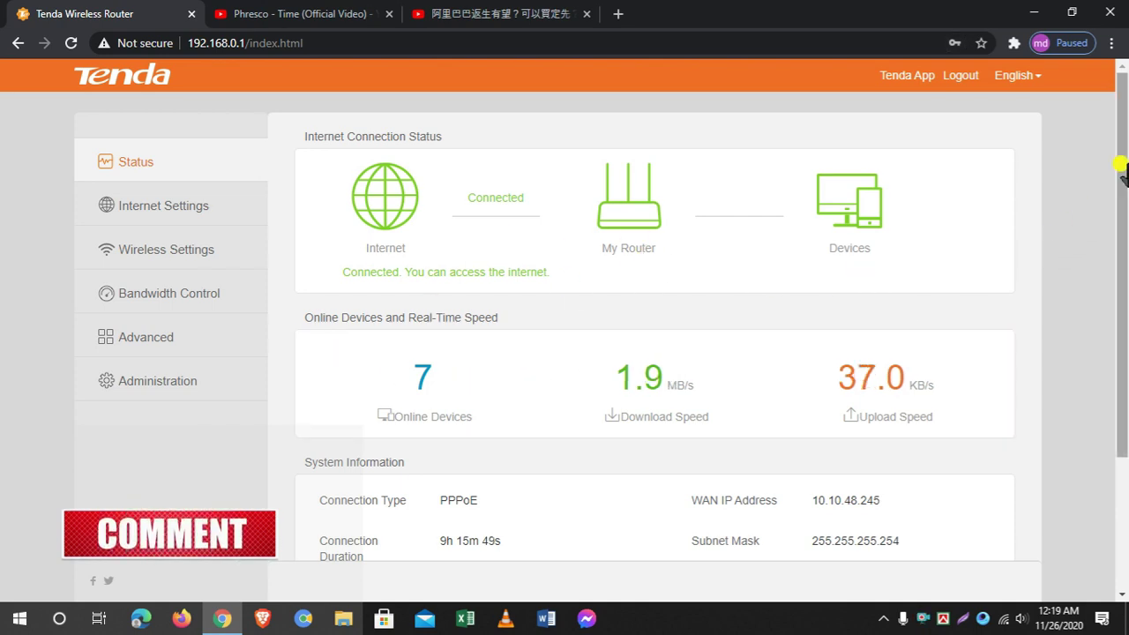
drag(1121, 168, 1116, 300)
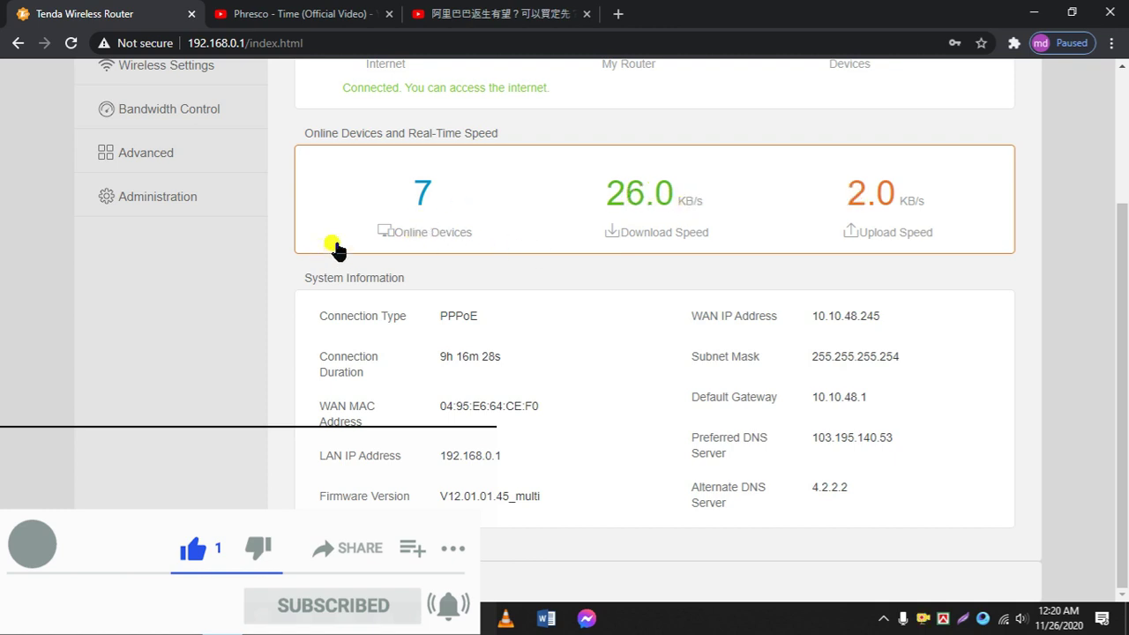
scroll(494, 264, up, 3)
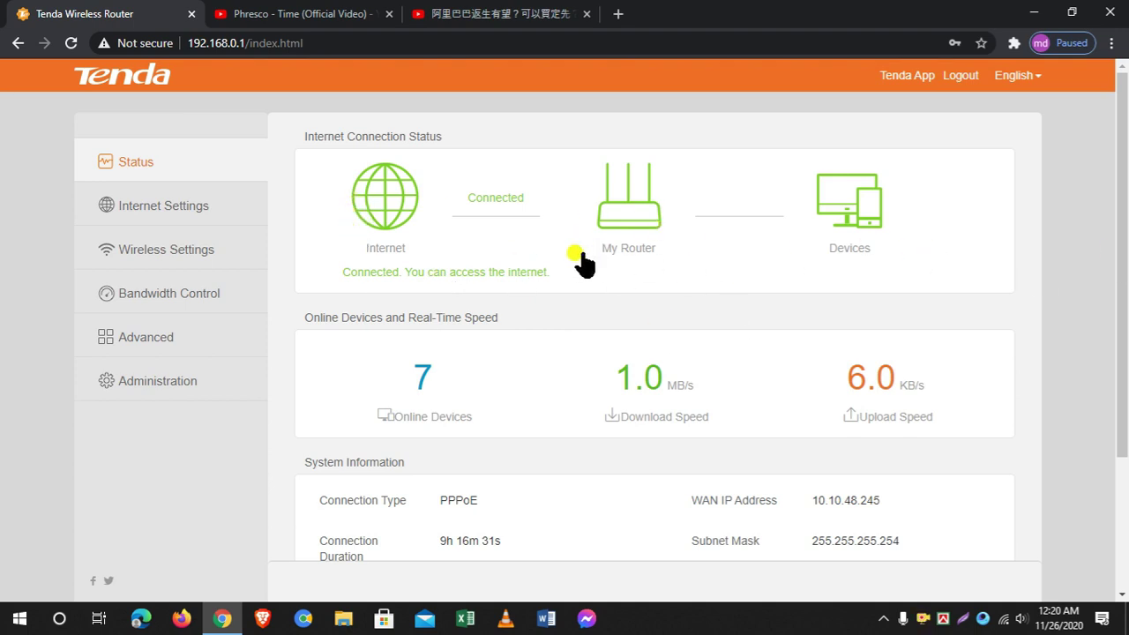
scroll(1120, 231, down, 2)
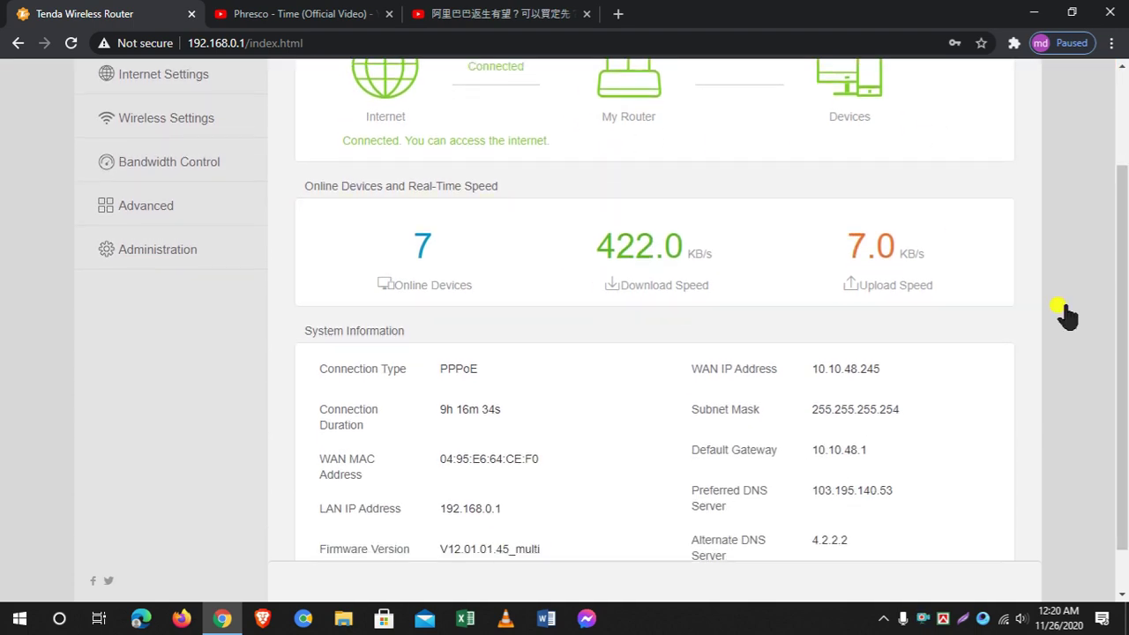
scroll(1113, 249, down, 1)
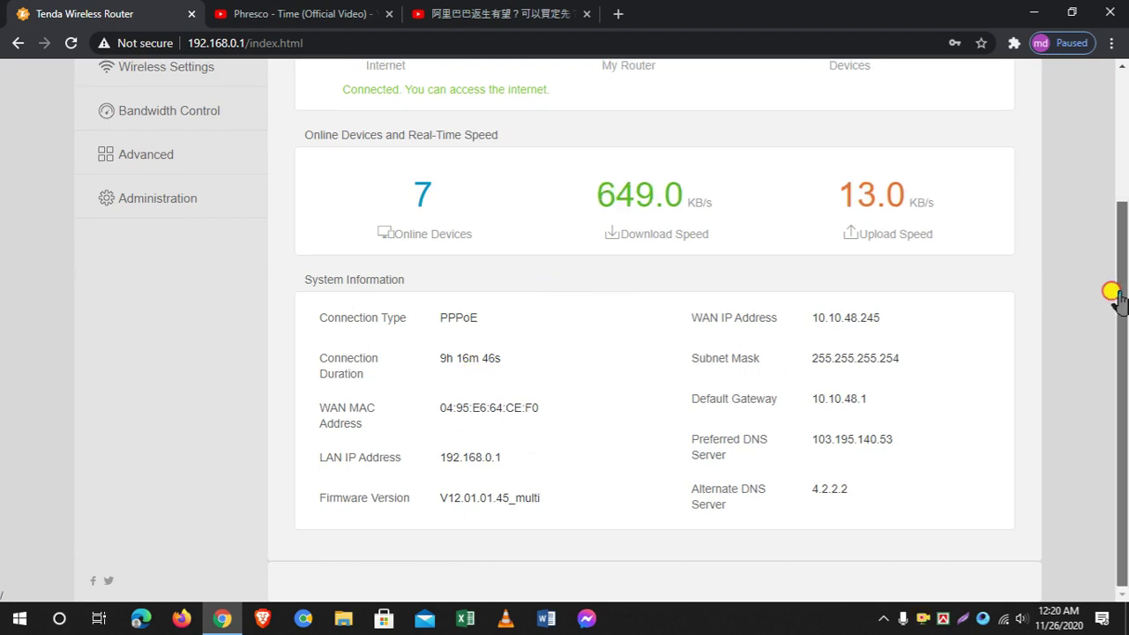
drag(1113, 294, 1108, 255)
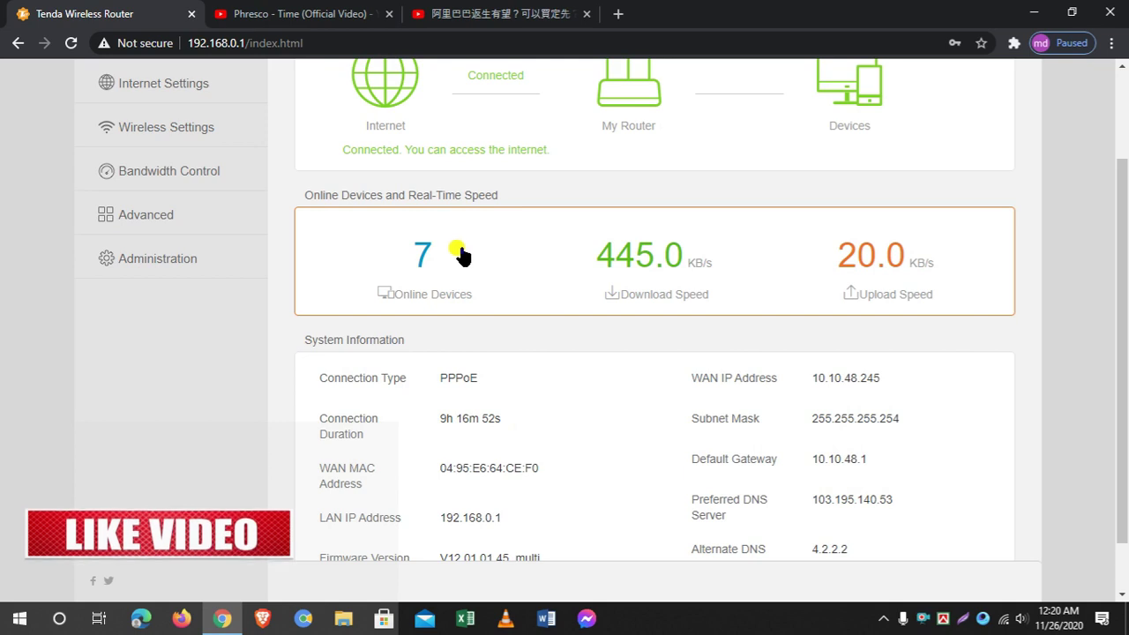
scroll(396, 217, up, 3)
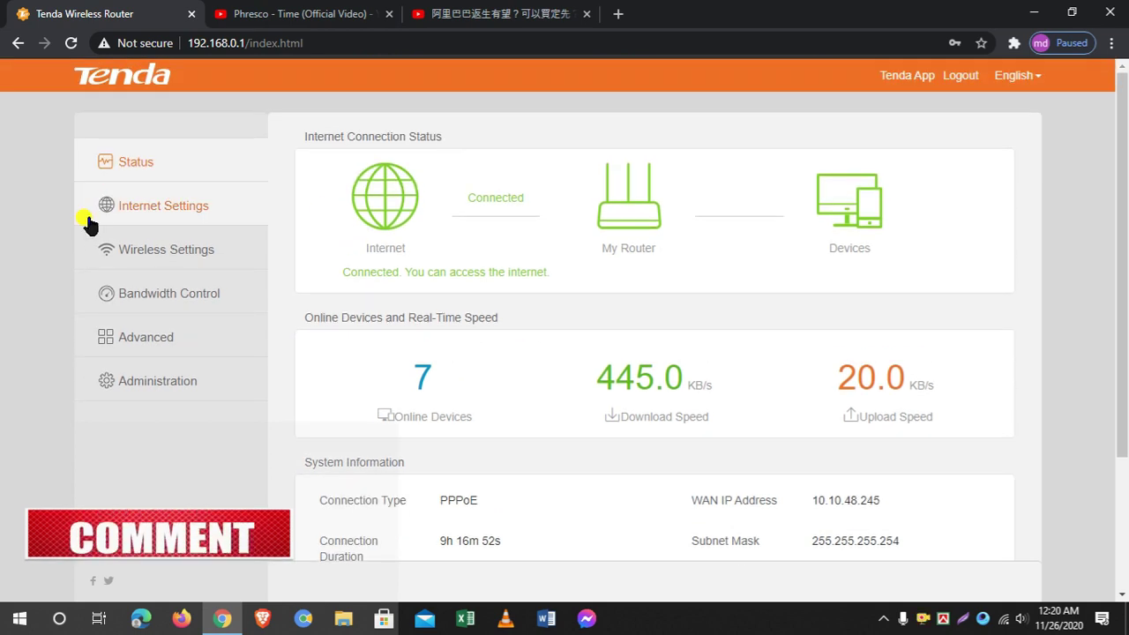
Check the Internet Settings connection type options, leaving PPPoE selected, then go to Wireless Settings
click(162, 216)
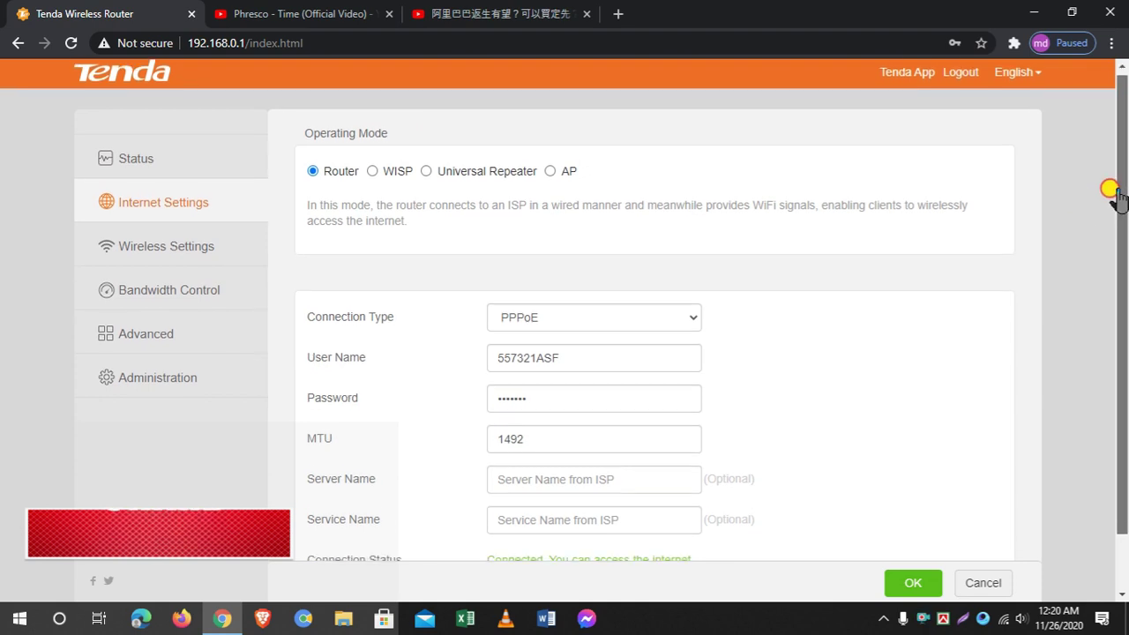
scroll(1116, 265, down, 1)
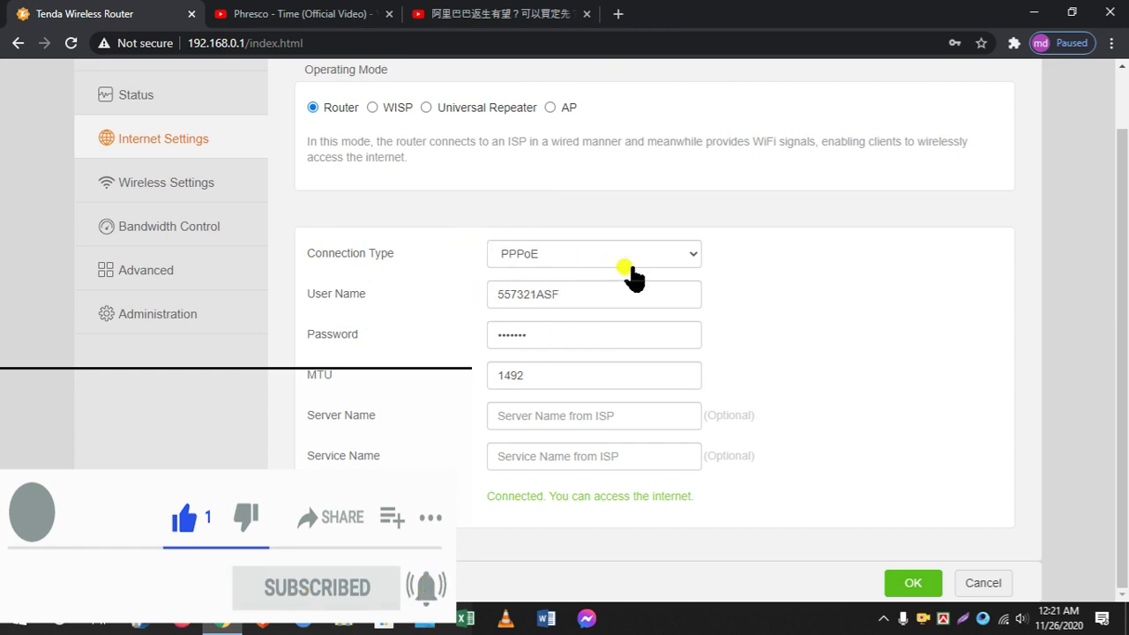
click(681, 254)
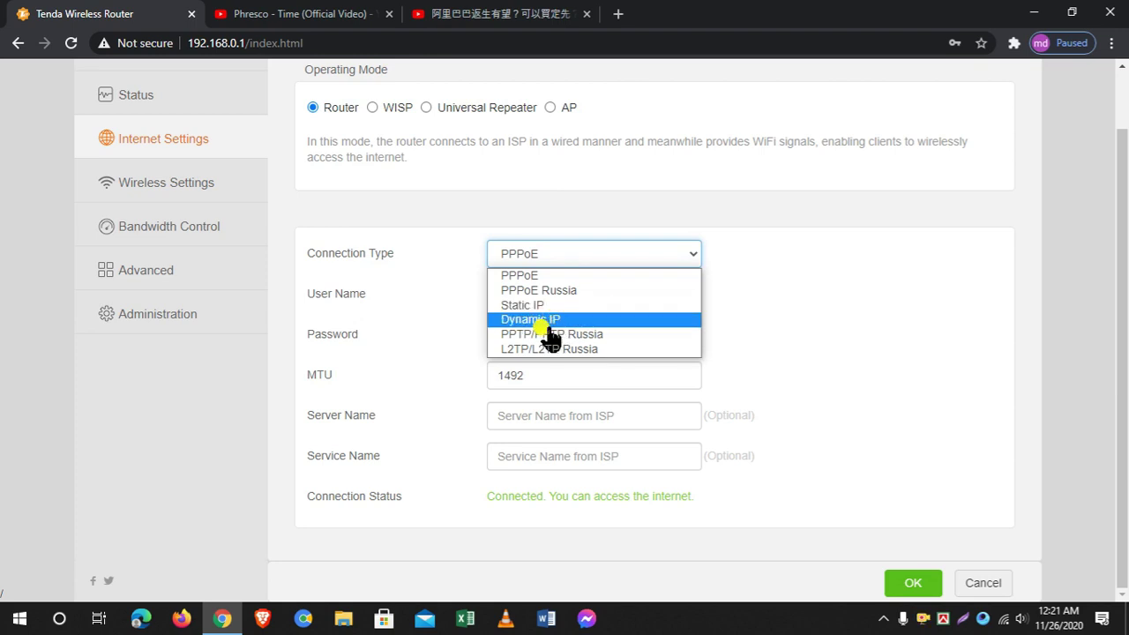
click(531, 182)
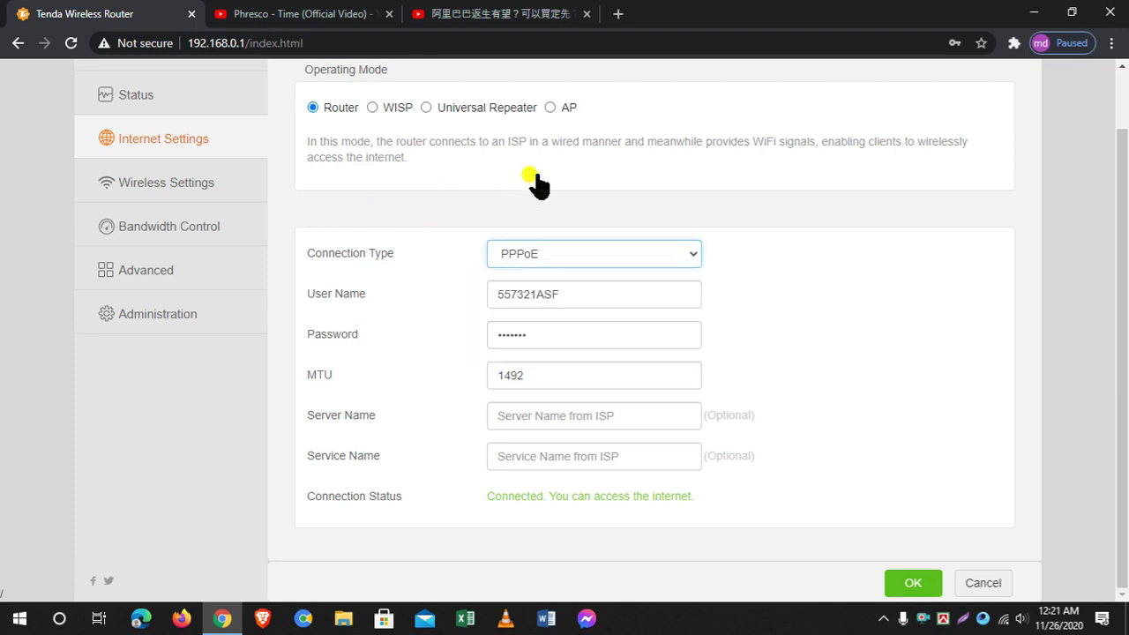
click(632, 257)
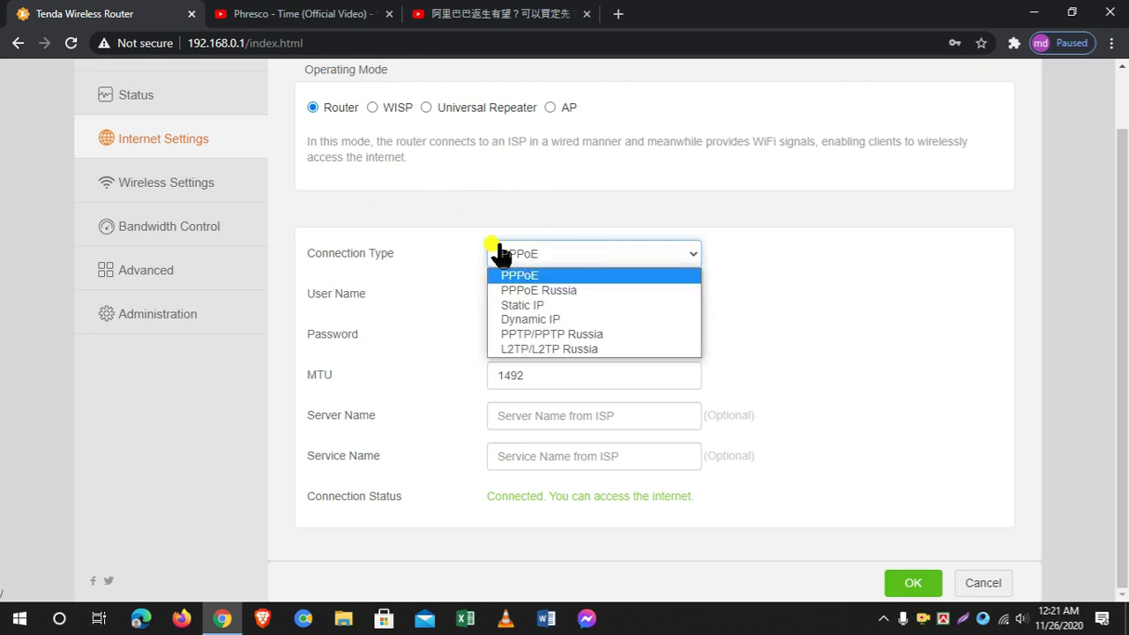
click(661, 255)
click(647, 257)
click(628, 275)
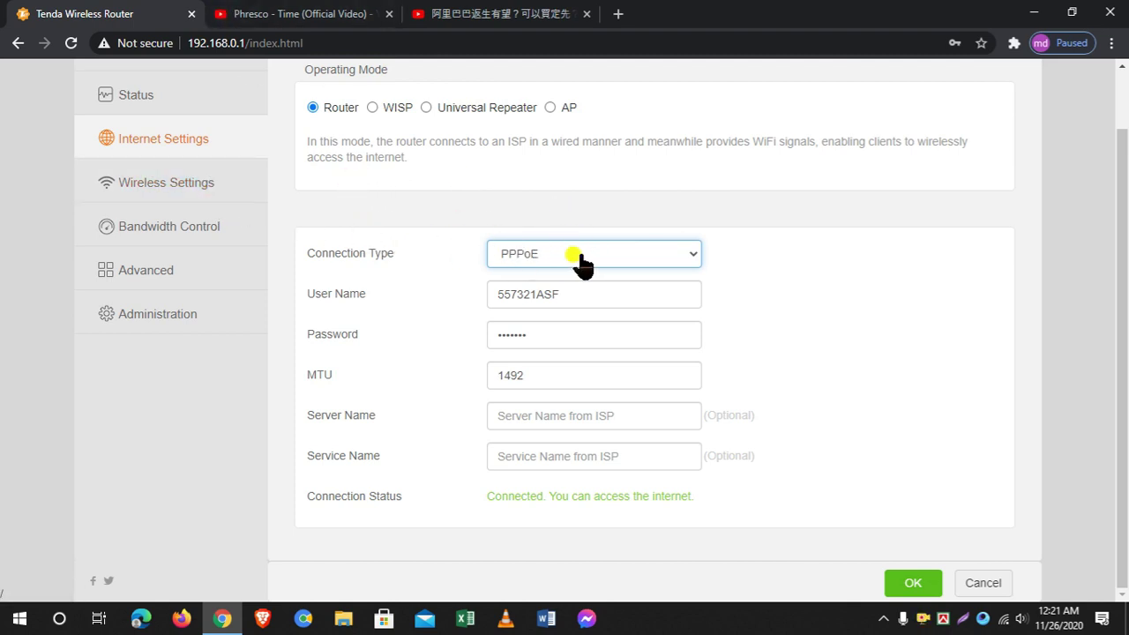
click(179, 196)
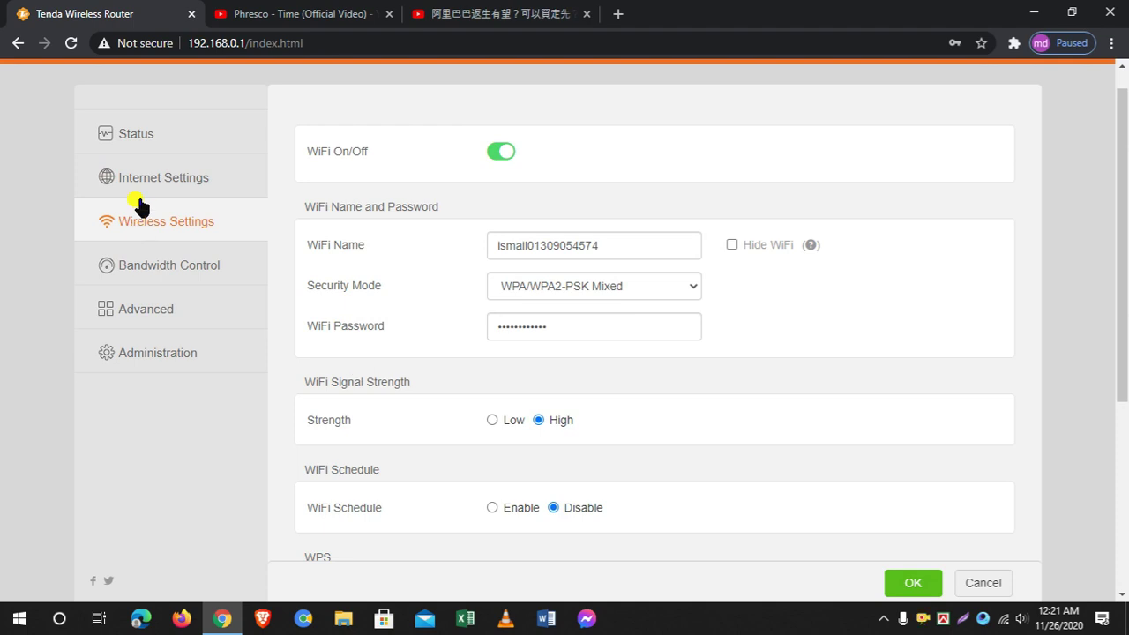
In Bandwidth Control, limit masud to 15.00KB/s download and 10.00KB/s upload and turn off its internet access
click(167, 267)
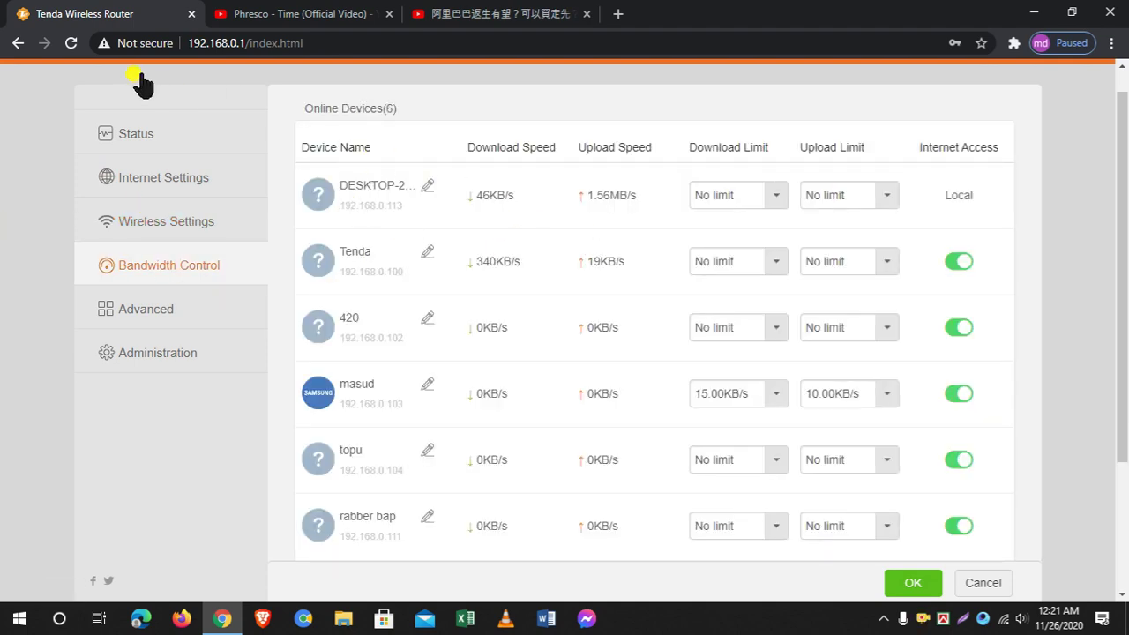
drag(1122, 207, 1119, 250)
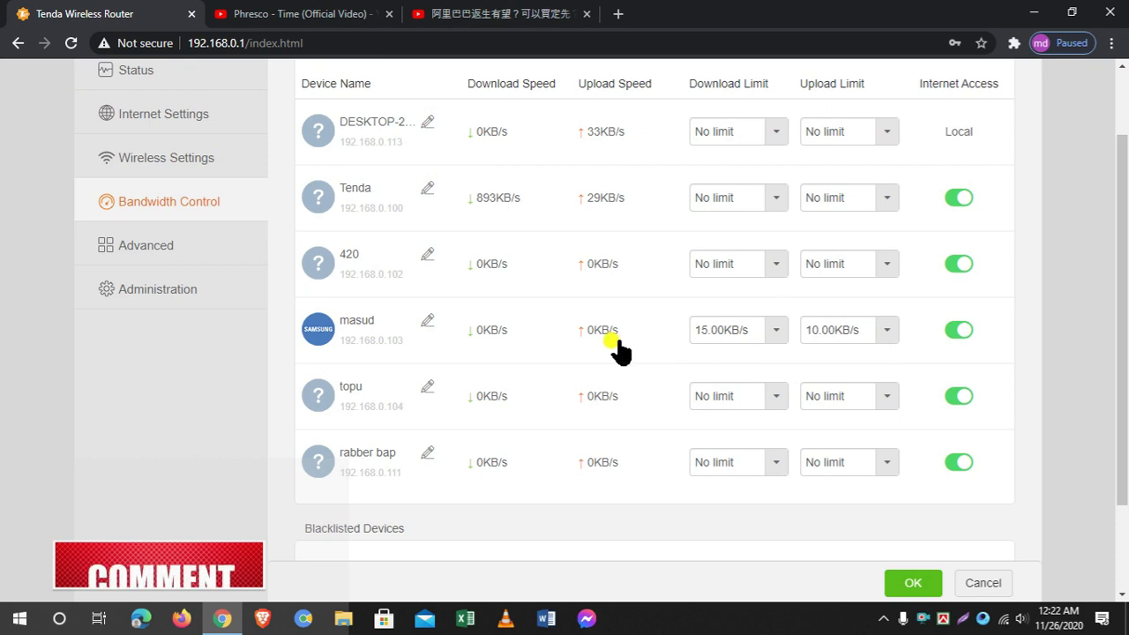
scroll(1118, 342, up, 1)
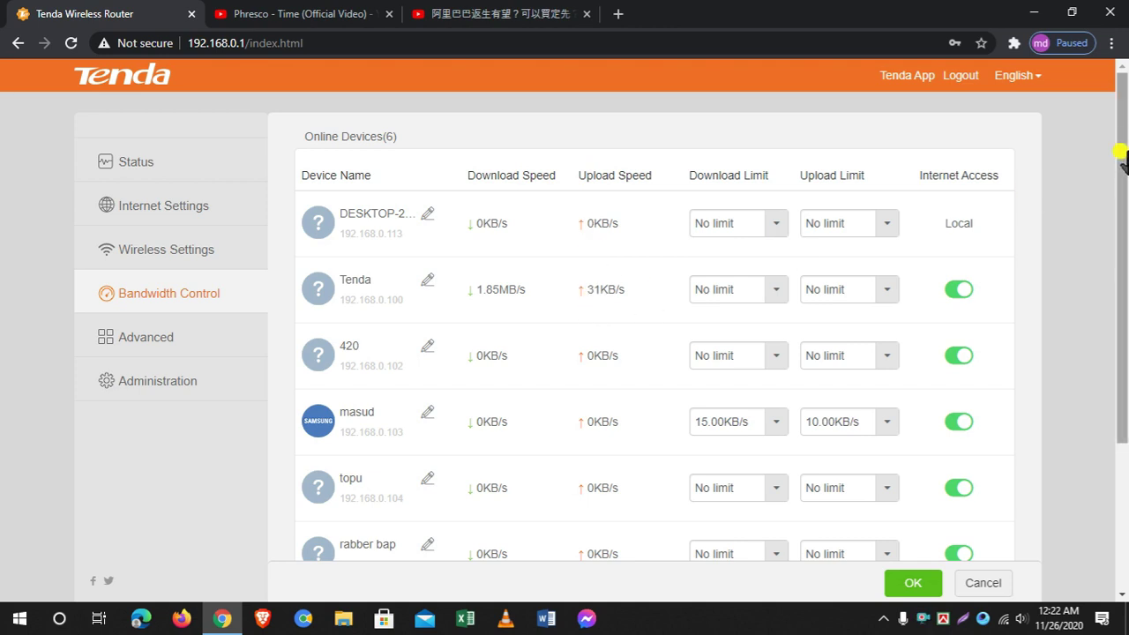
scroll(1123, 177, down, 1)
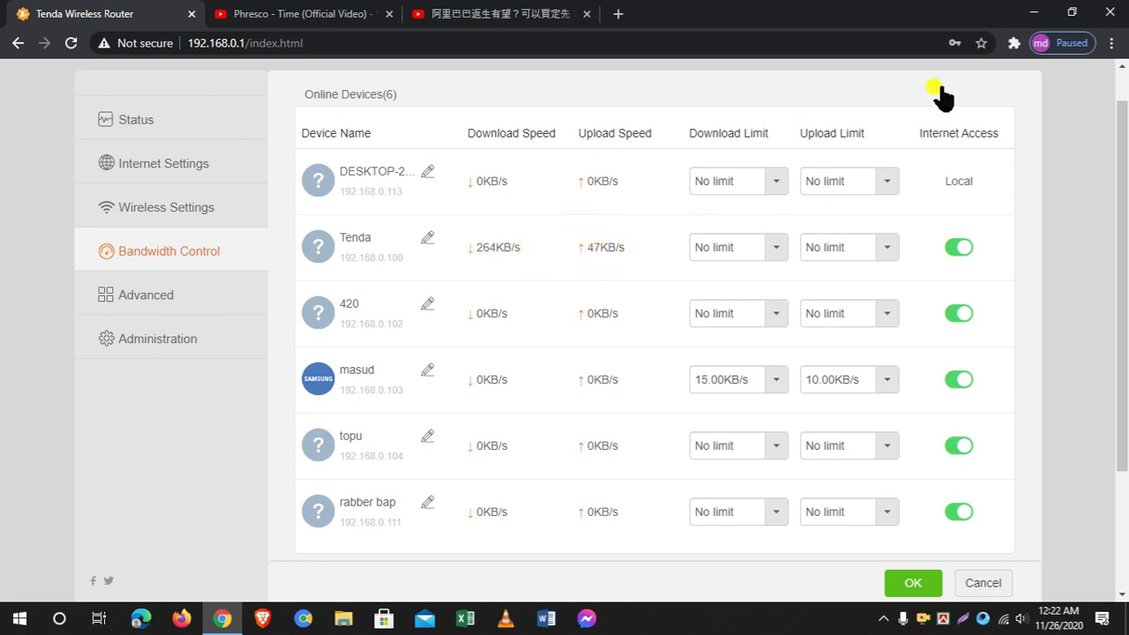
drag(1122, 227, 1112, 285)
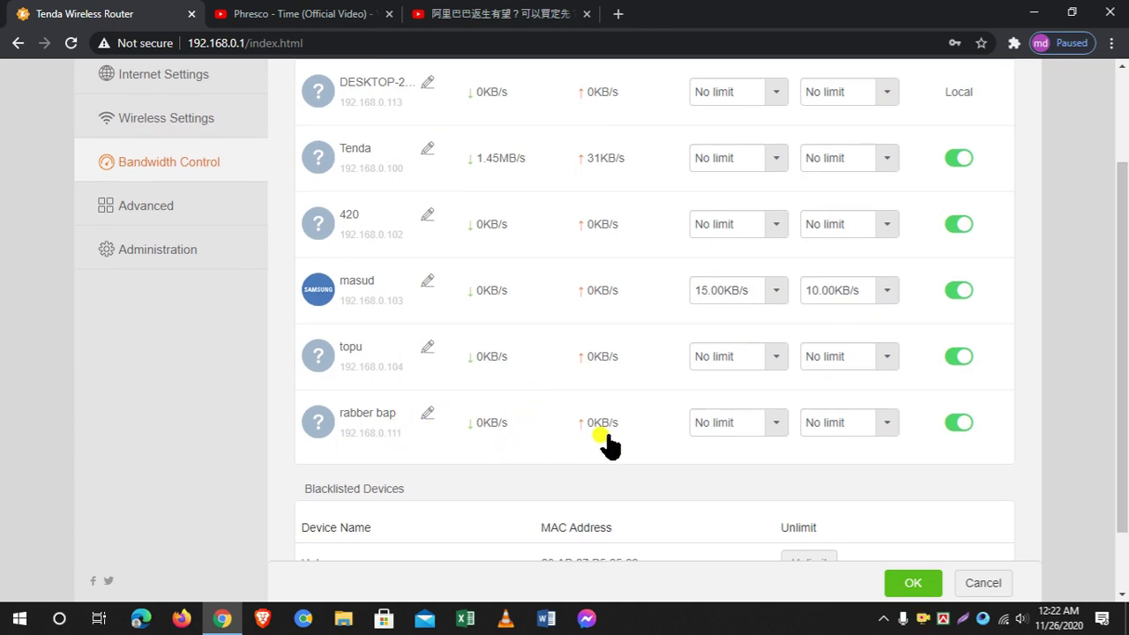
drag(1120, 384, 1117, 353)
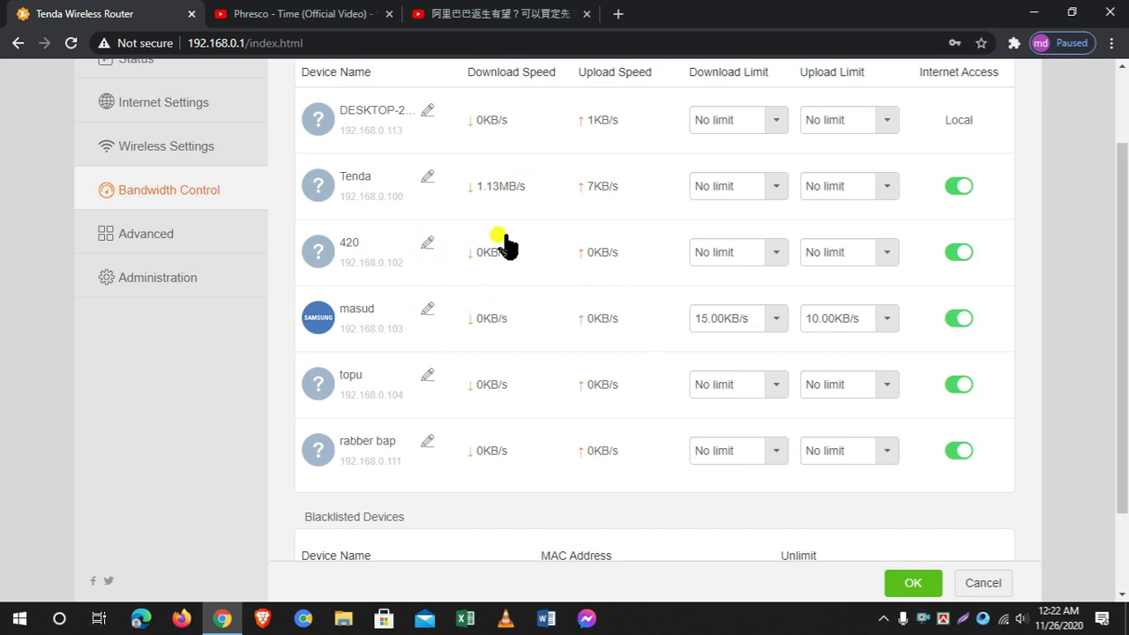
drag(1120, 264, 1120, 296)
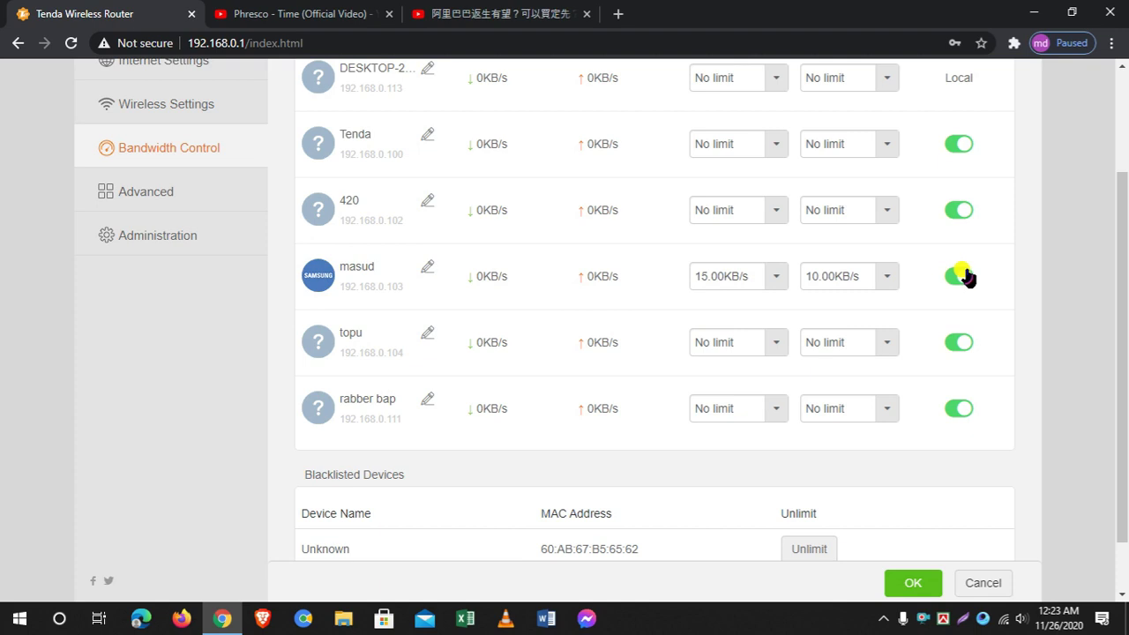
Save masud's bandwidth limits and blocked internet access
scroll(851, 450, down, 1)
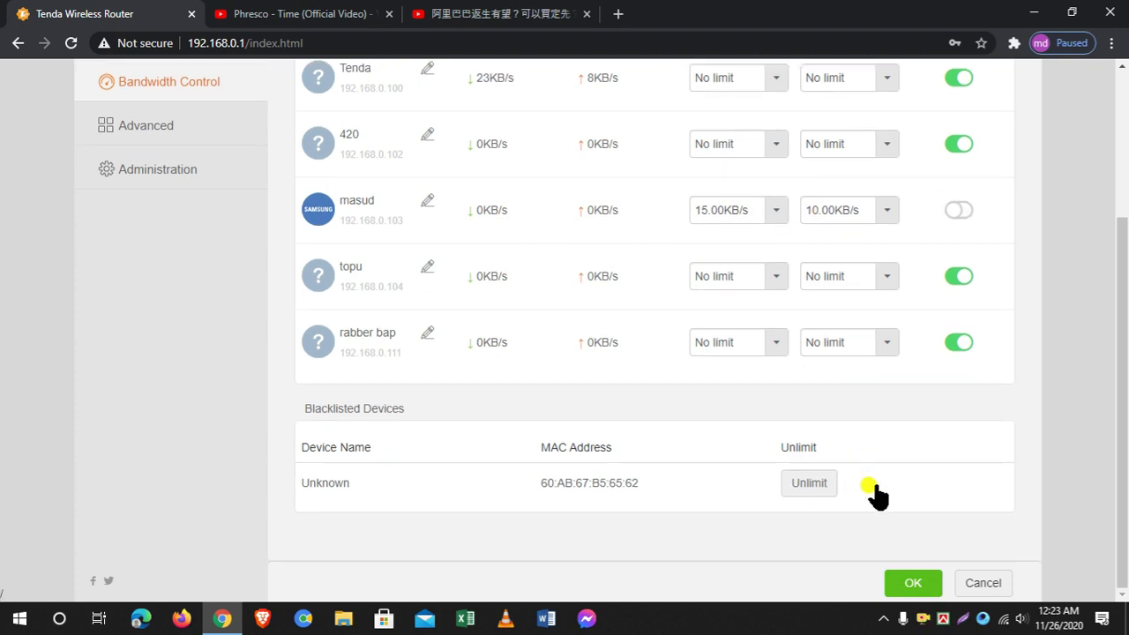
scroll(517, 290, up, 3)
scroll(493, 244, down, 2)
scroll(711, 197, up, 2)
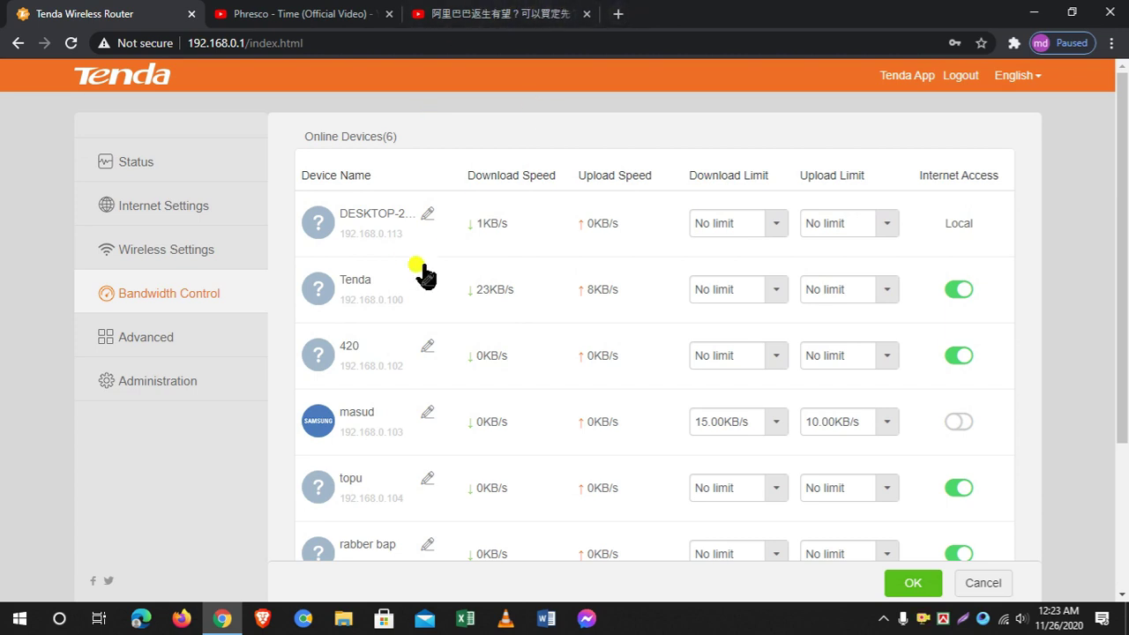
scroll(953, 496, down, 2)
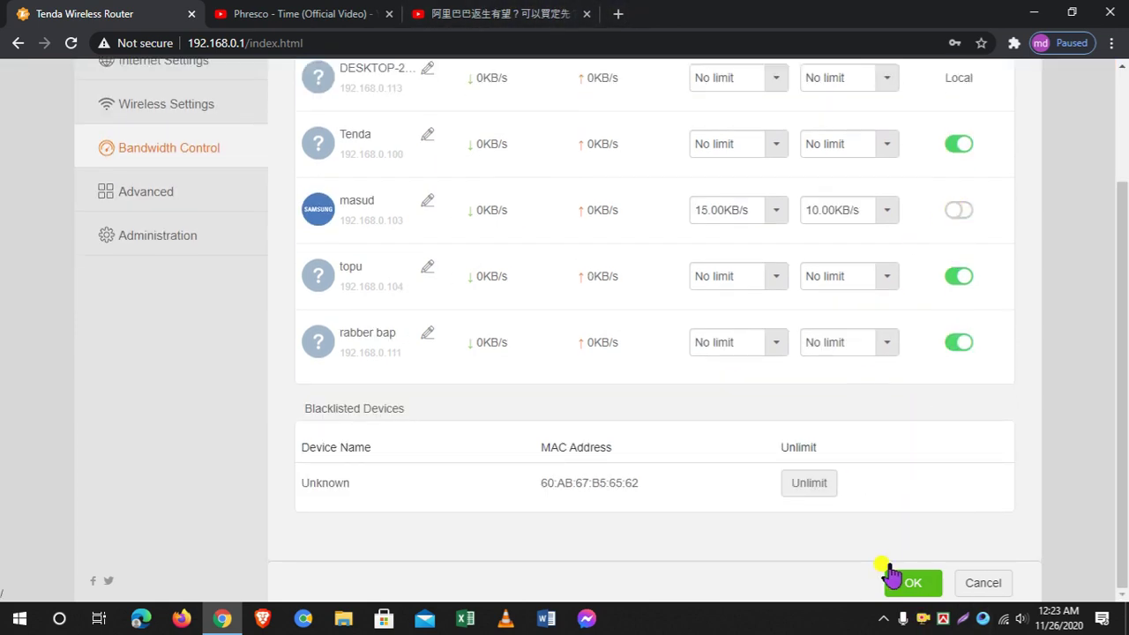
click(915, 584)
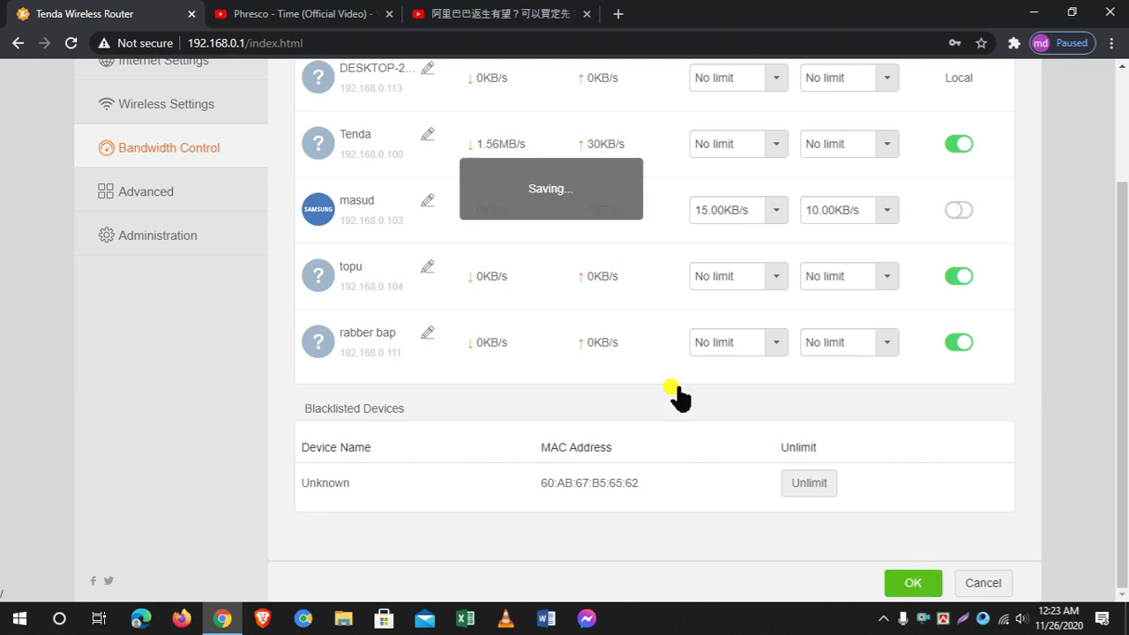
Confirm masud is listed under Blacklisted Devices, then reload to the Status page showing 4 online devices
scroll(247, 348, up, 2)
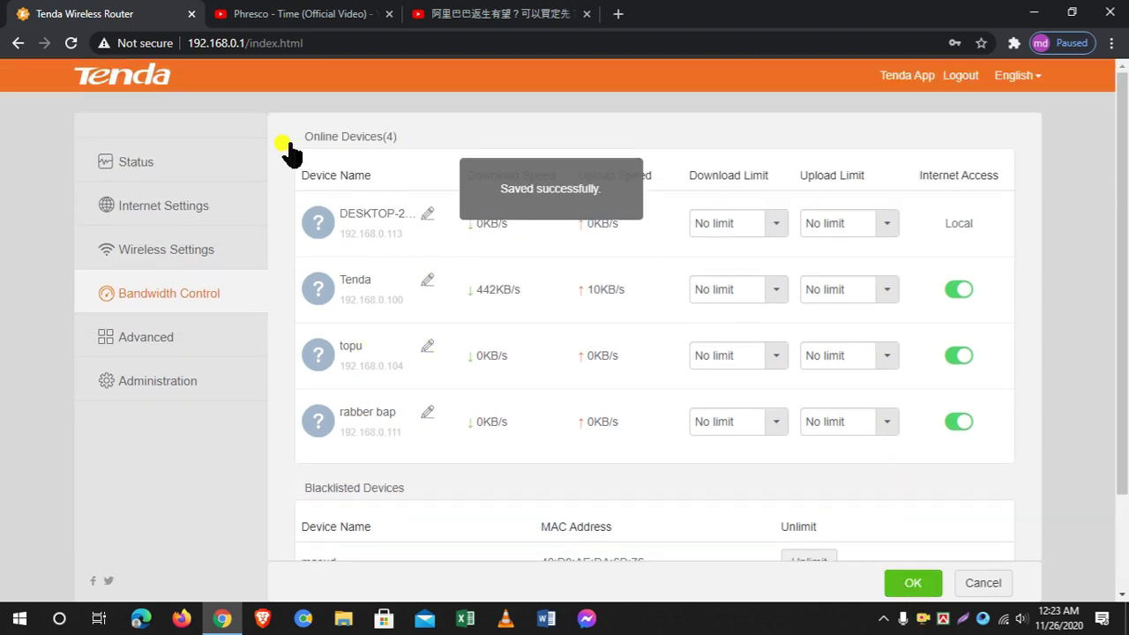
scroll(1122, 184, down, 1)
scroll(1122, 184, up, 1)
click(50, 42)
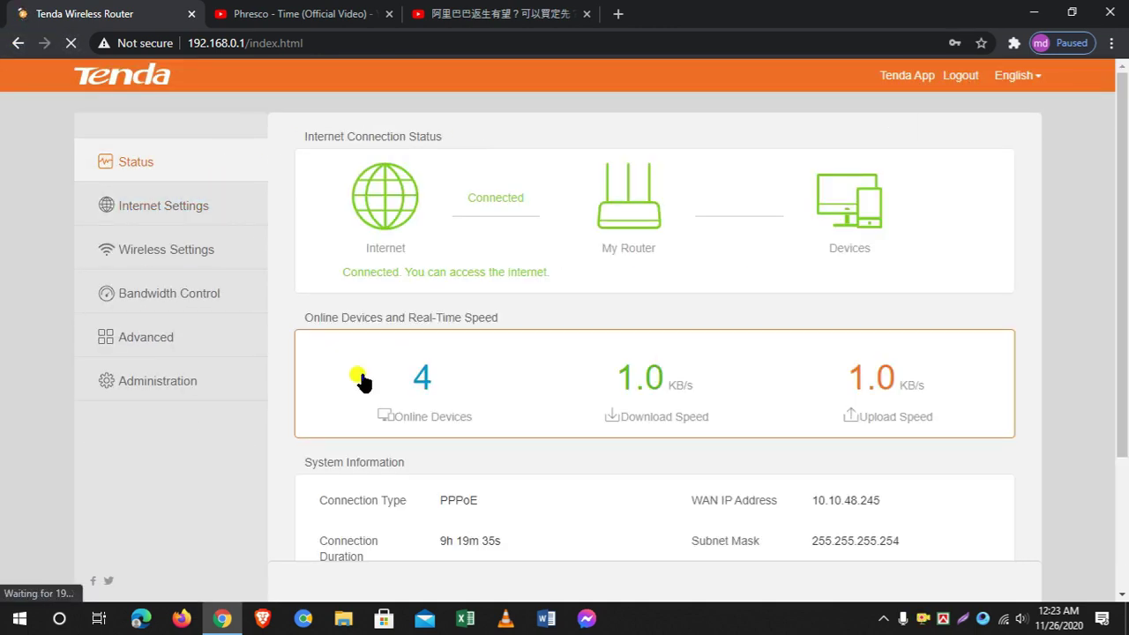
Return to Bandwidth Control and check the two blacklisted devices and their MAC addresses
click(160, 286)
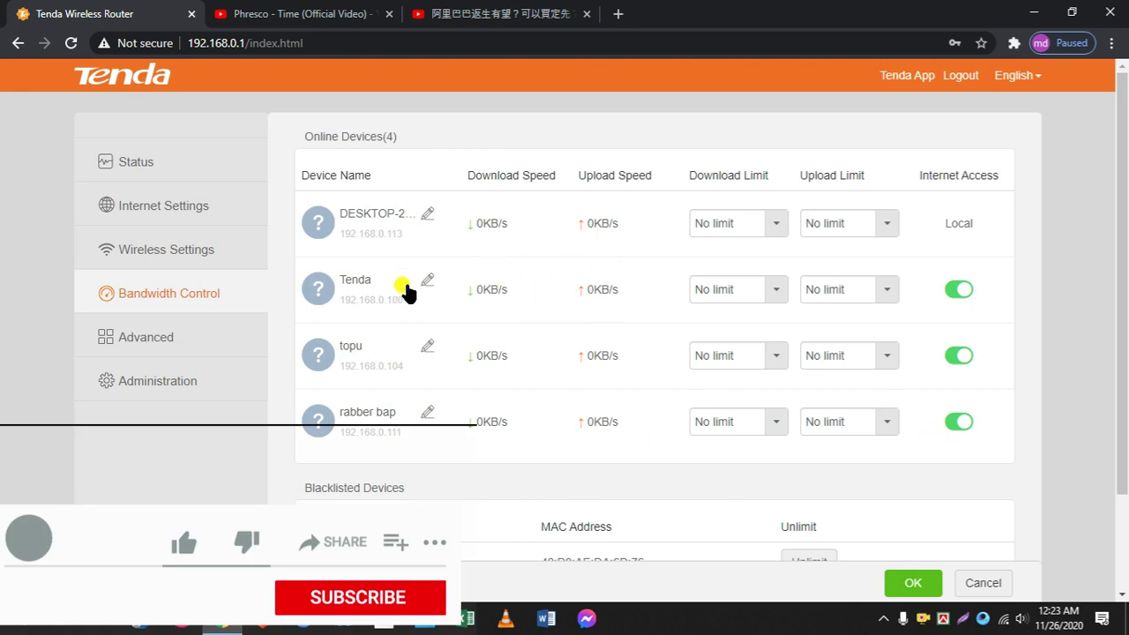
drag(1120, 233, 1120, 385)
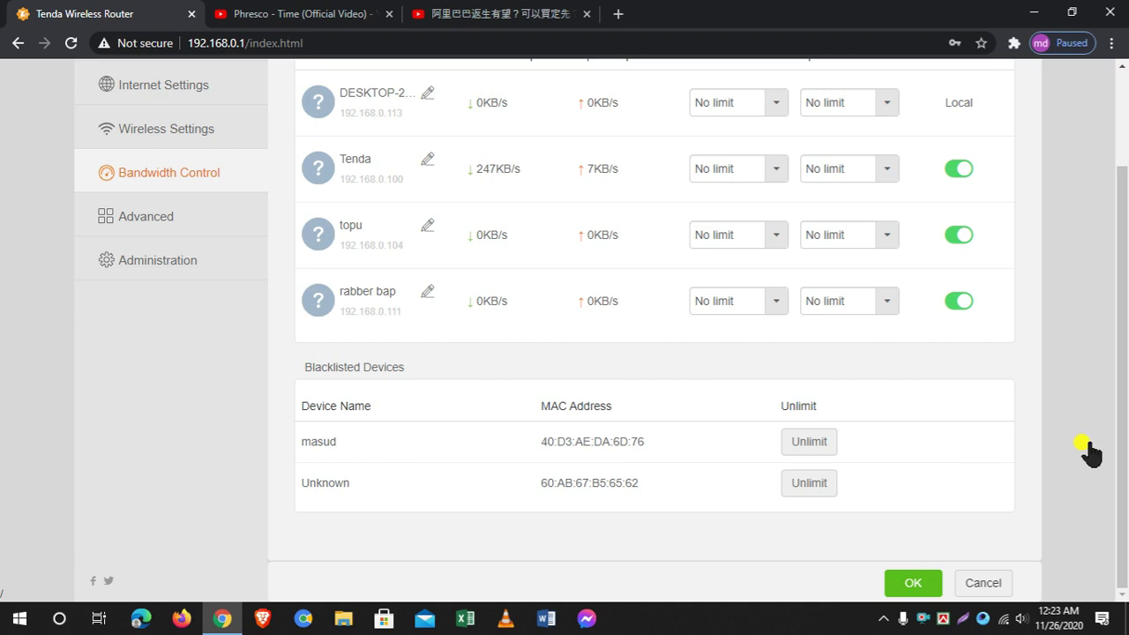
drag(1116, 408, 1120, 304)
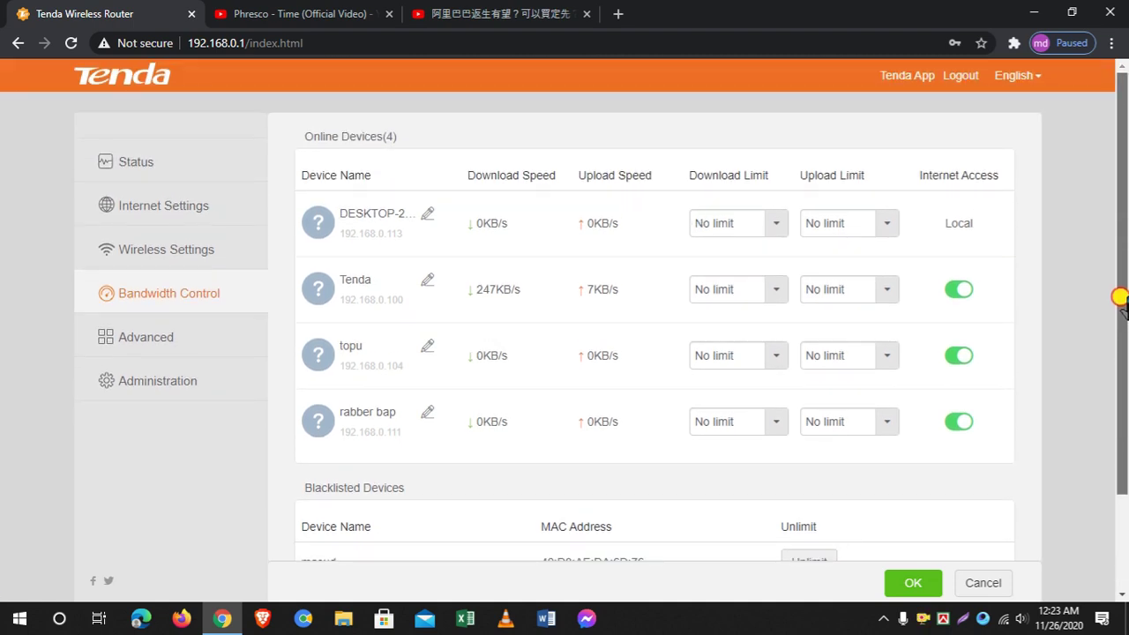
Verify masud's MAC is on the MAC Address Filter blacklist, look over Administration's password fields, then return to Status
click(148, 344)
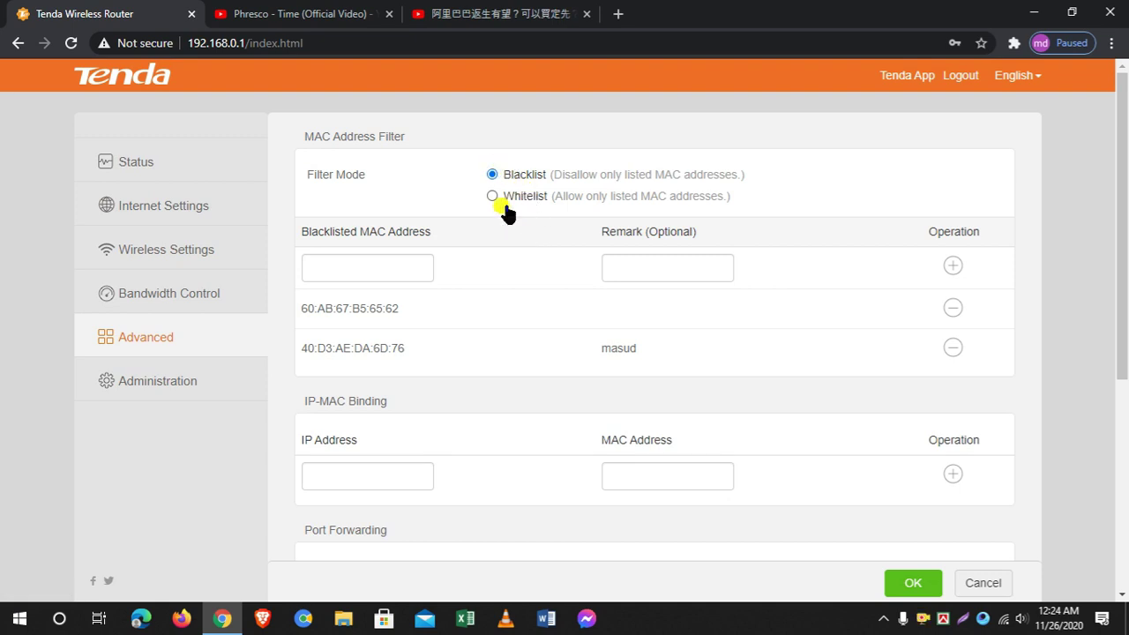
mouse_move(1121, 244)
mouse_down()
mouse_move(1119, 416)
mouse_move(1120, 235)
mouse_up()
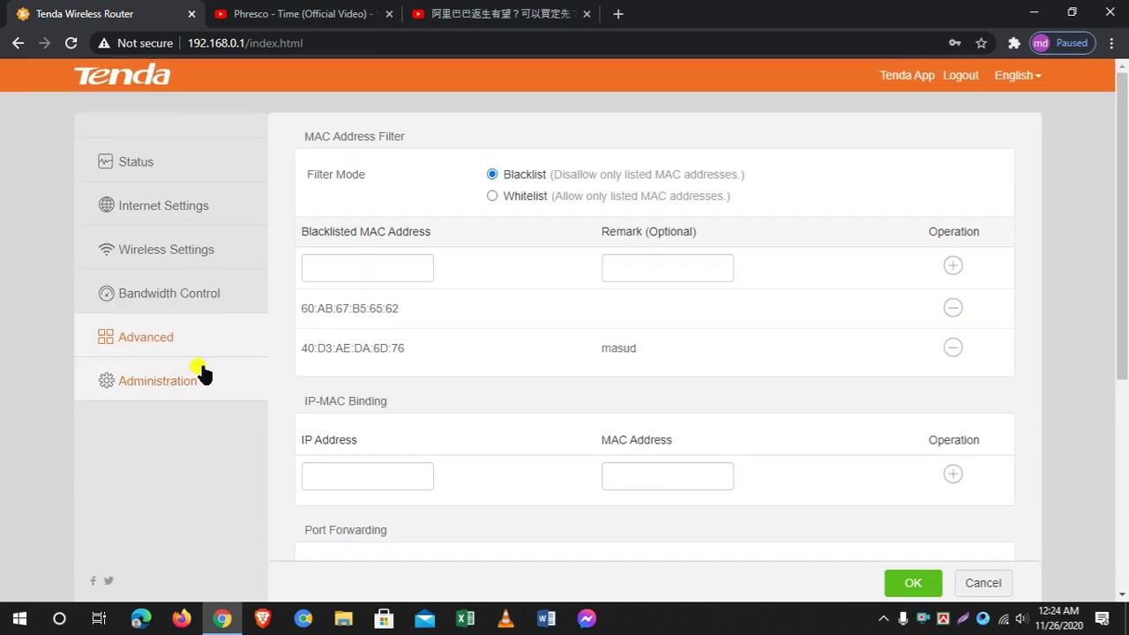
click(165, 382)
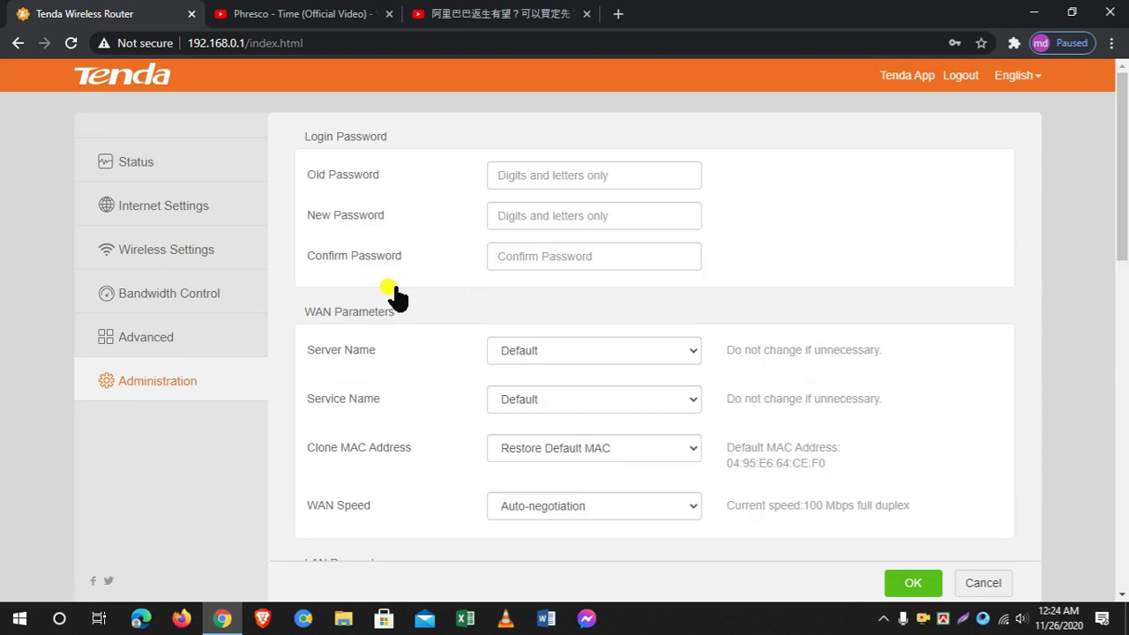
click(562, 177)
click(540, 215)
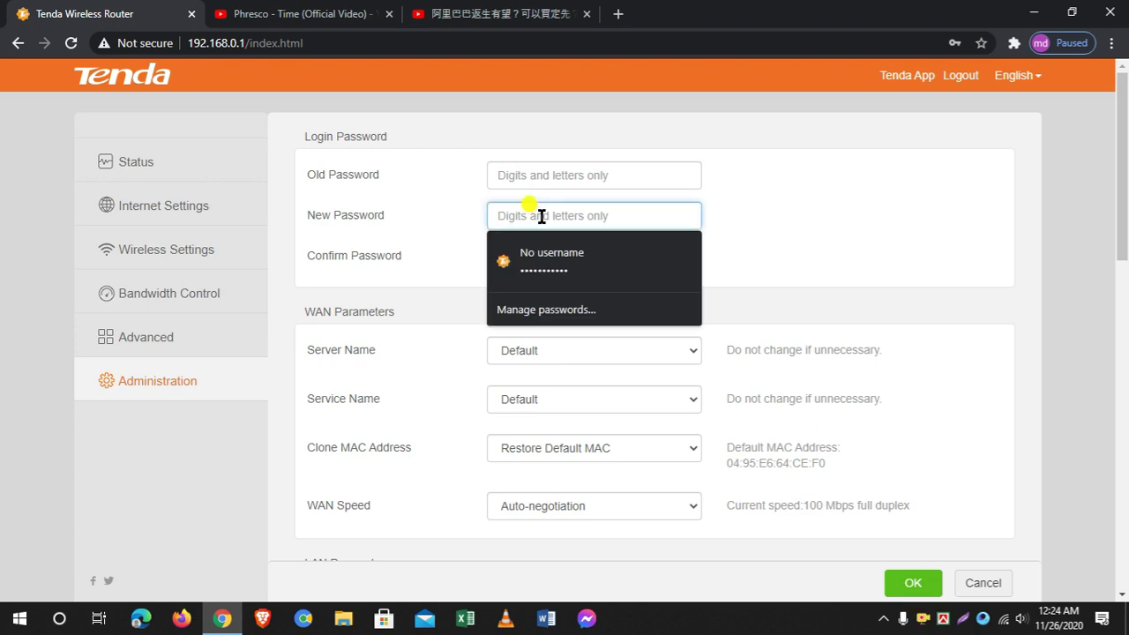
click(536, 170)
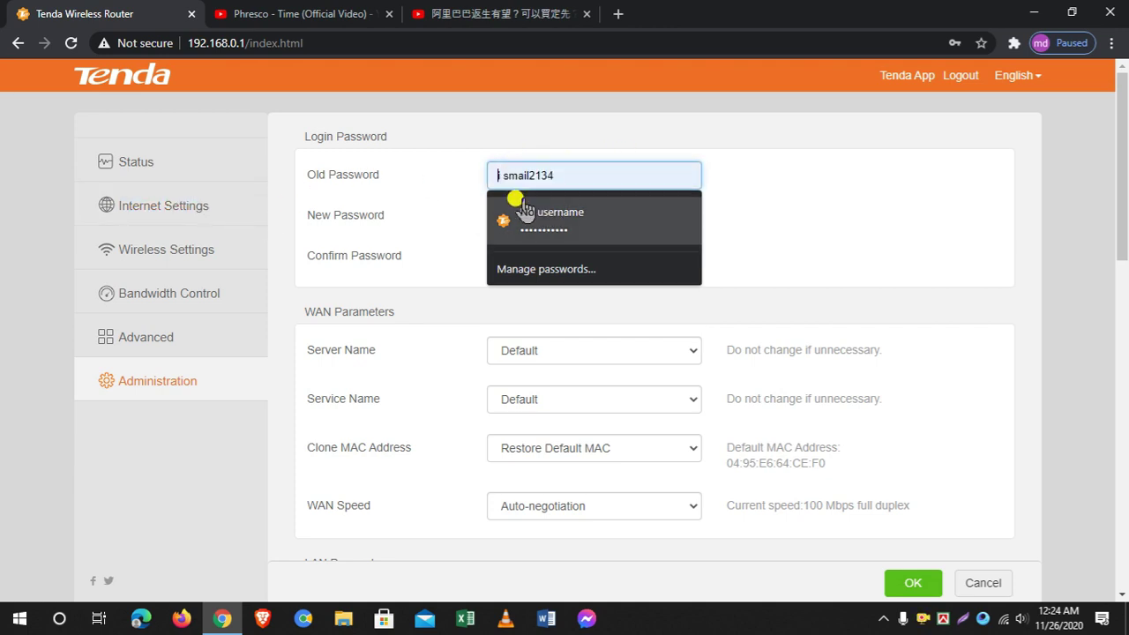
click(748, 192)
click(145, 163)
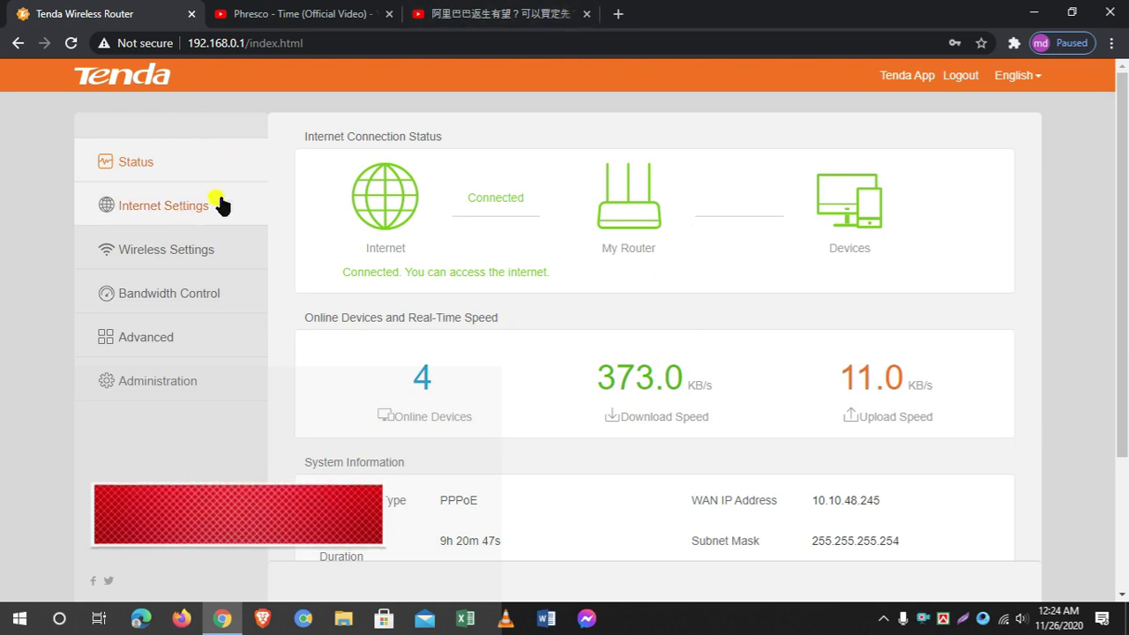
click(181, 210)
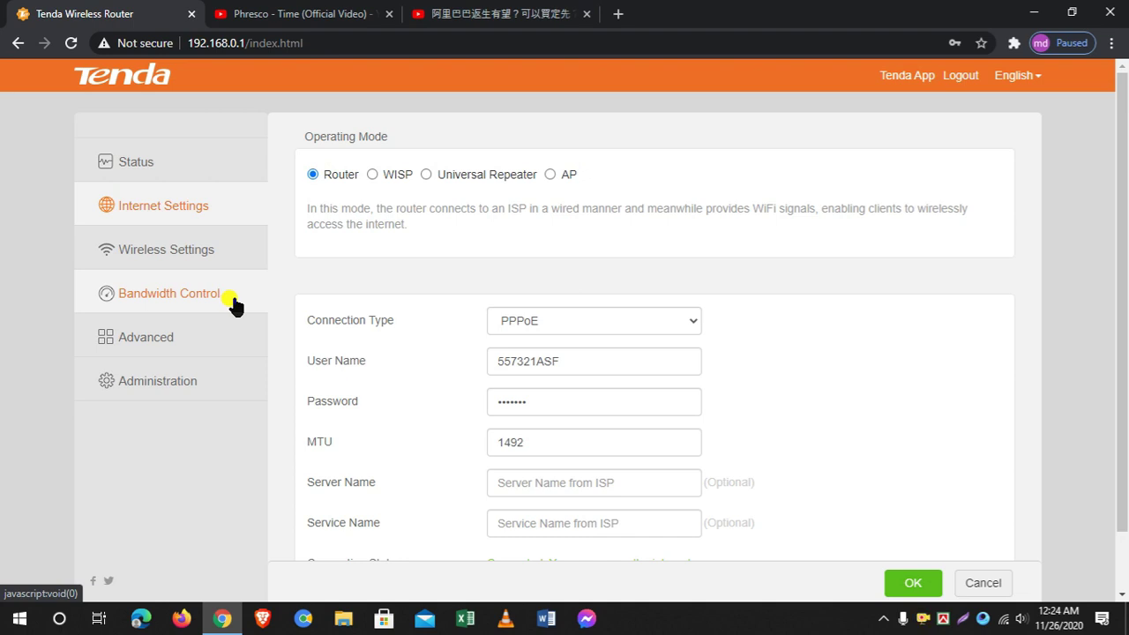
click(192, 344)
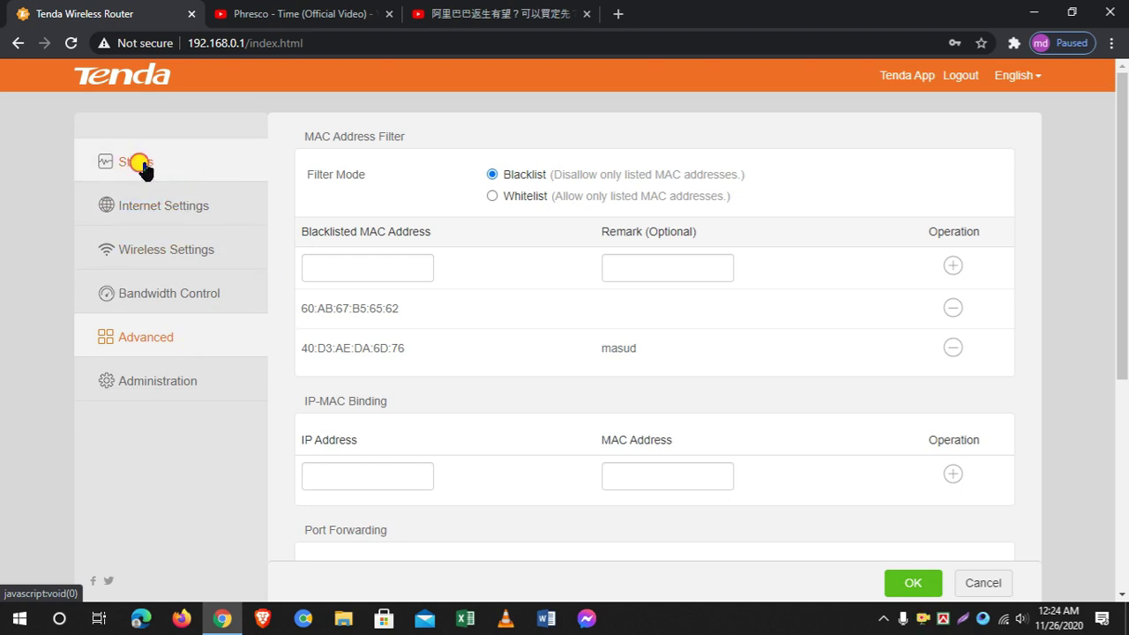
click(139, 164)
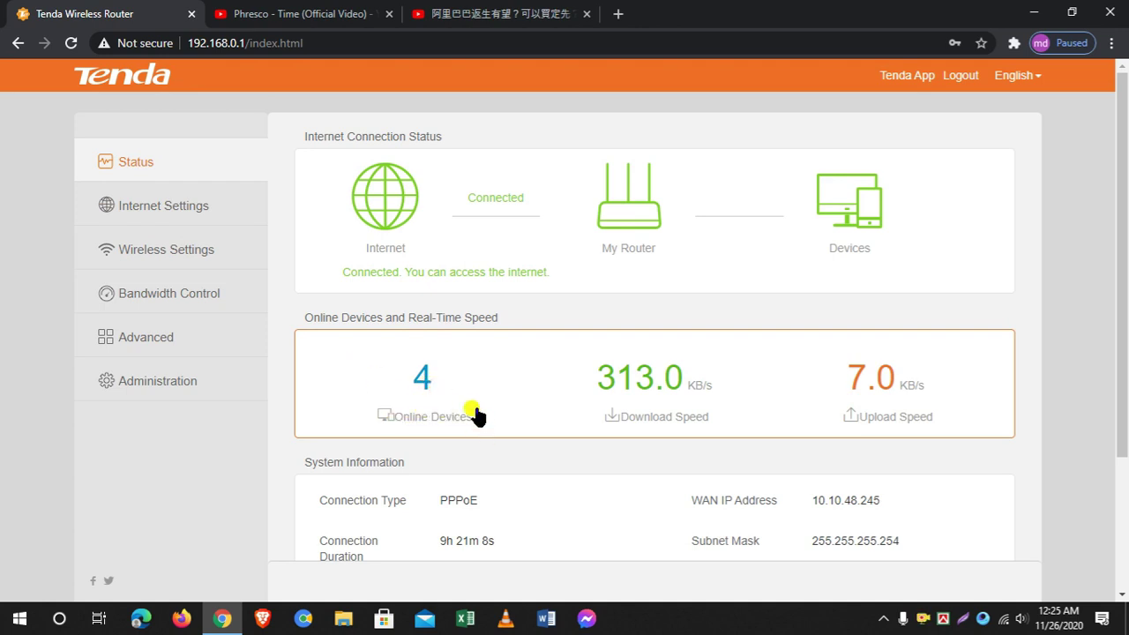
click(429, 393)
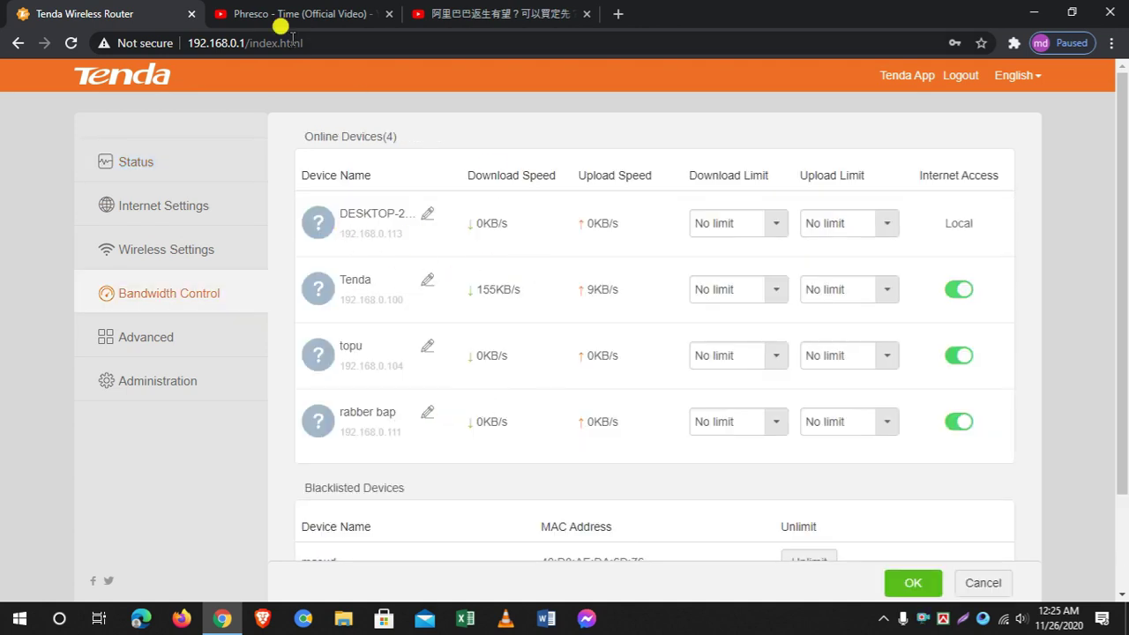
drag(1121, 138, 1116, 163)
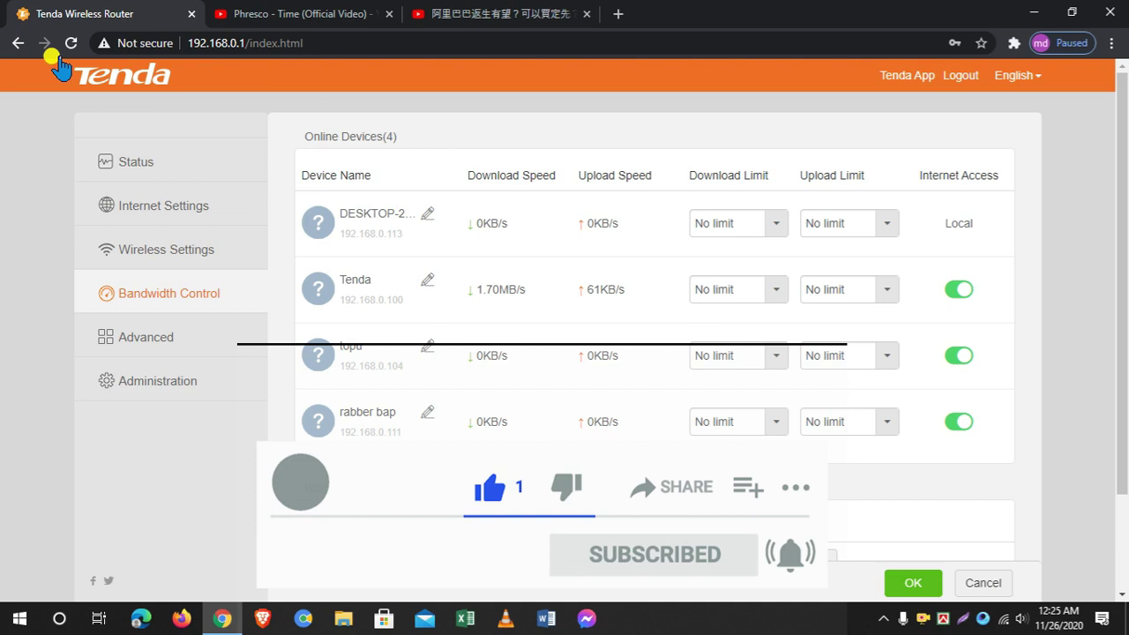
click(133, 163)
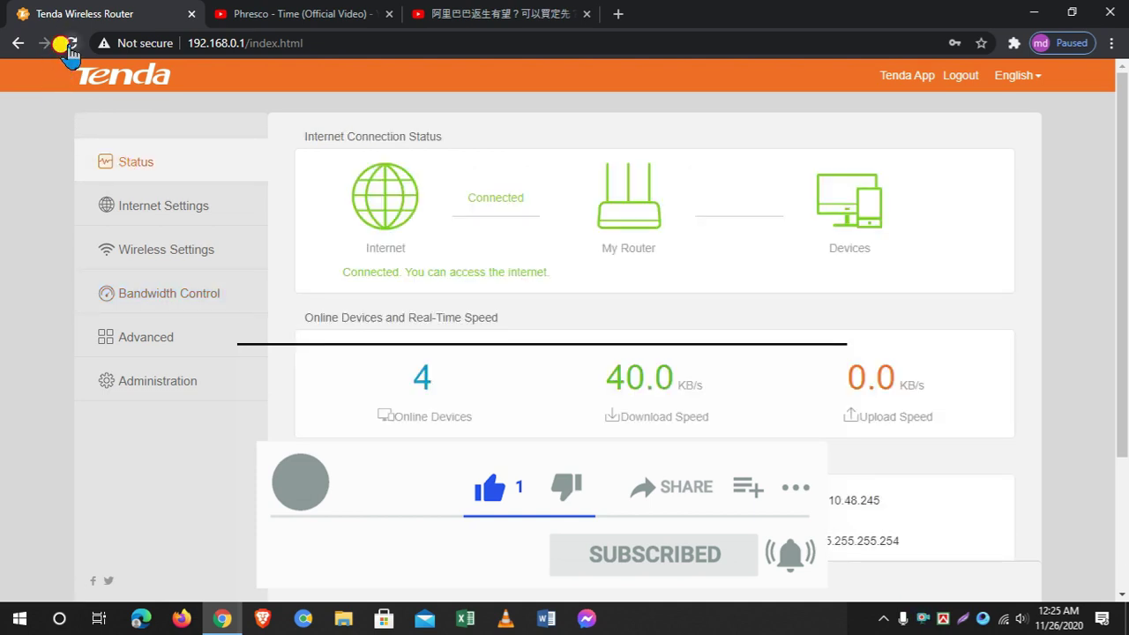